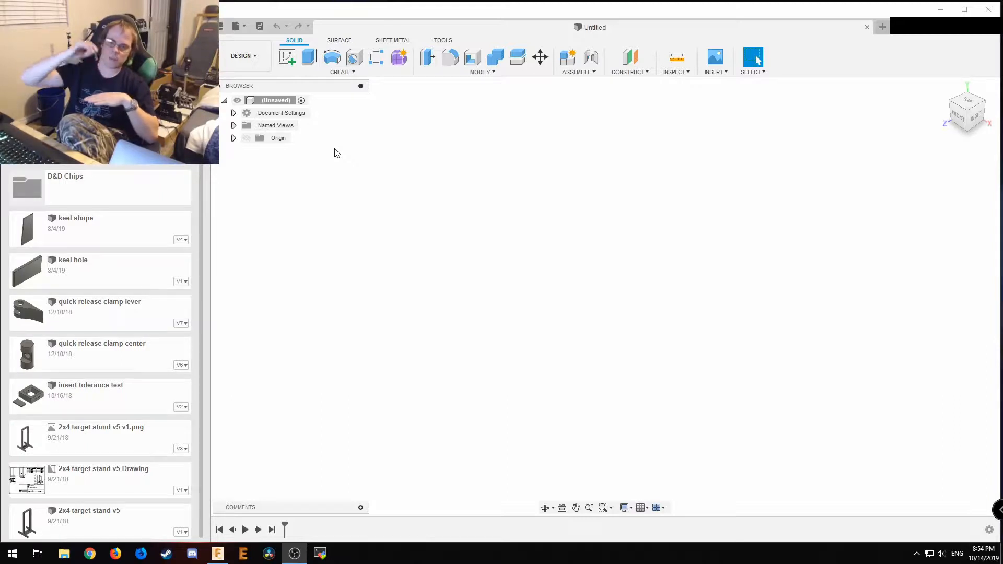
Start a sketch on the YZ (right) plane and draw a rectangle from the origin, 3 in high and 6 in wide.
left_click(388, 135)
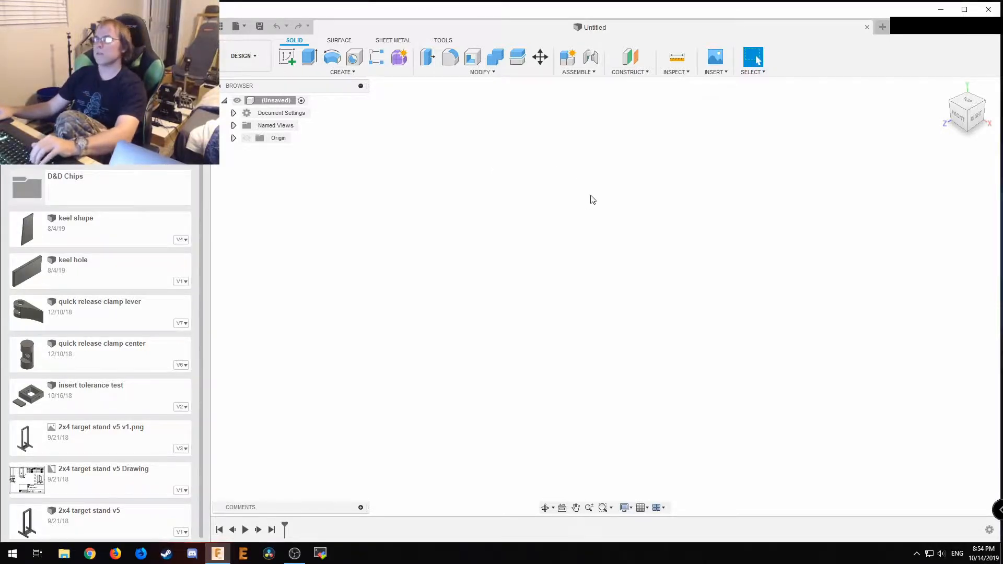
left_click(287, 58)
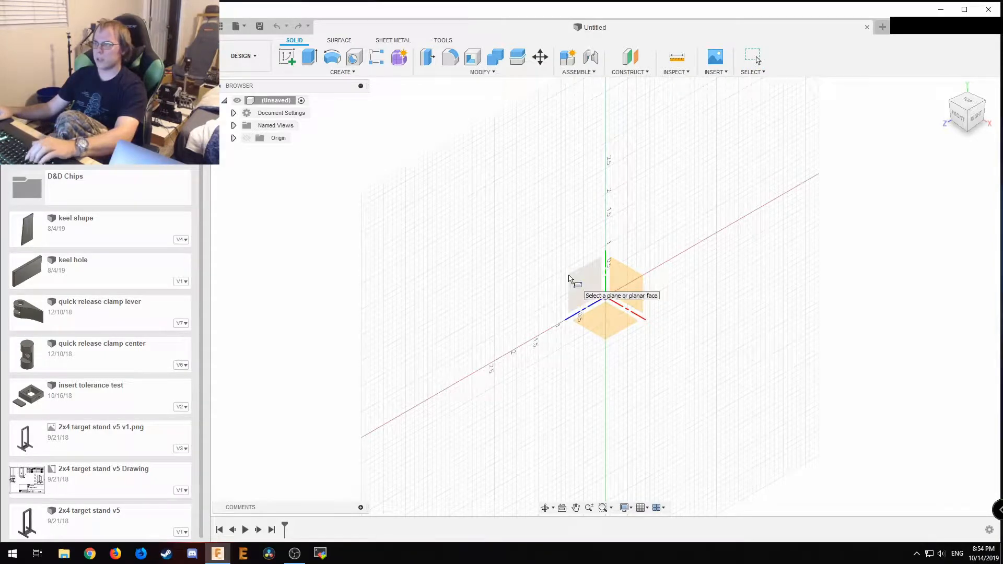
left_click(572, 282)
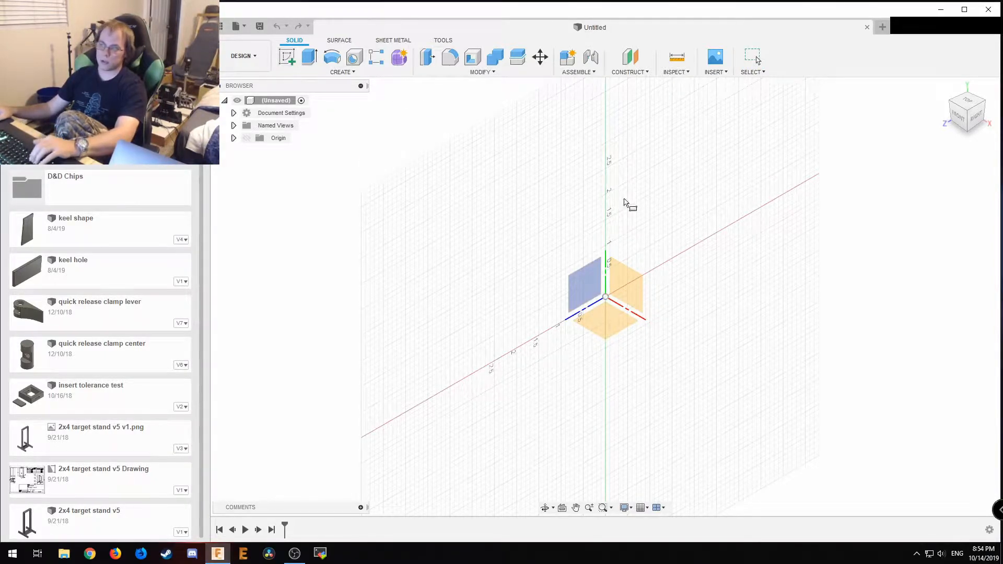
left_click(583, 293)
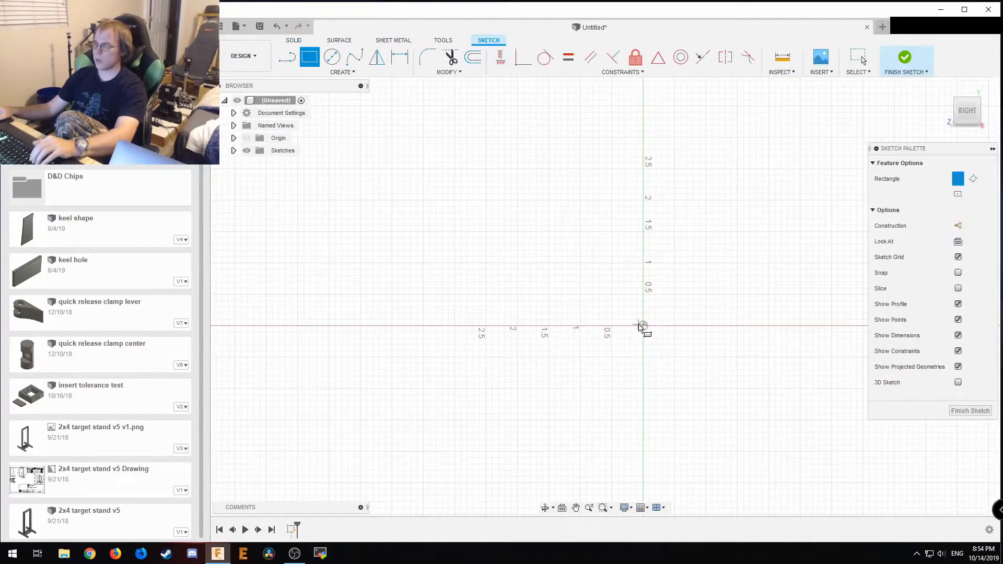
left_click(646, 326)
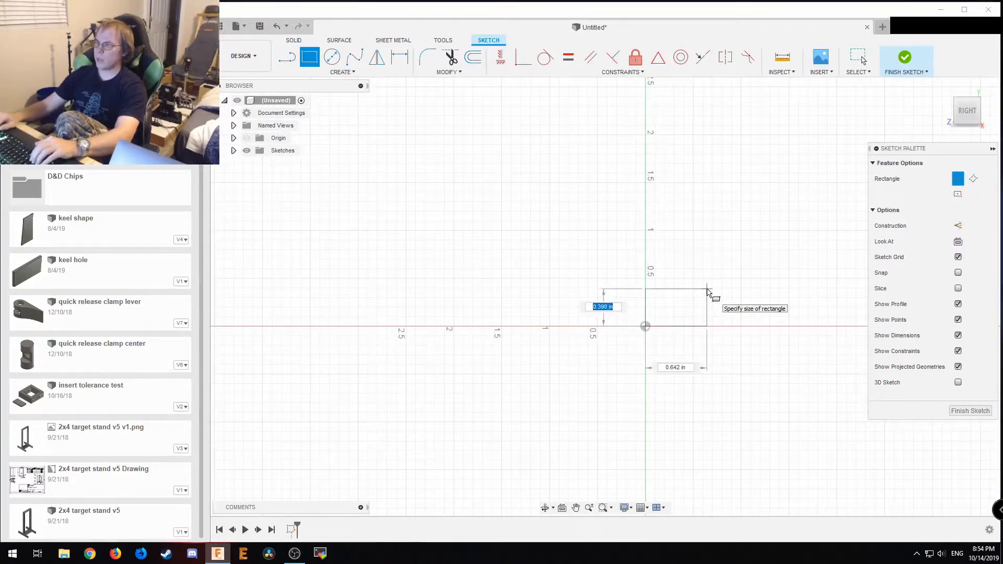
type("3")
key("Tab")
type("6")
key("Tab")
key("Return")
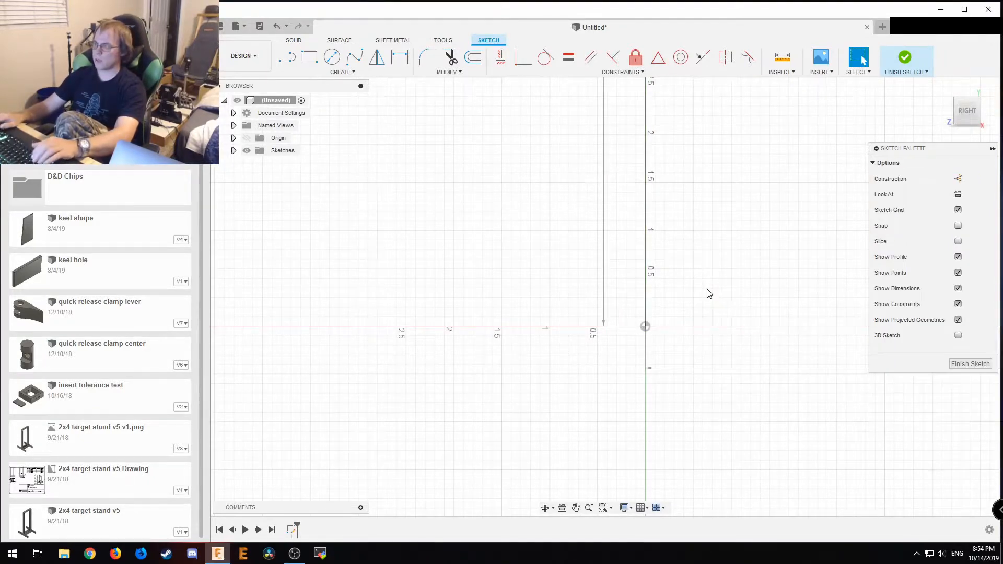
Extrude the rectangle profile 0.25 in as a new body.
scroll(467, 402, "down", 3)
key("e")
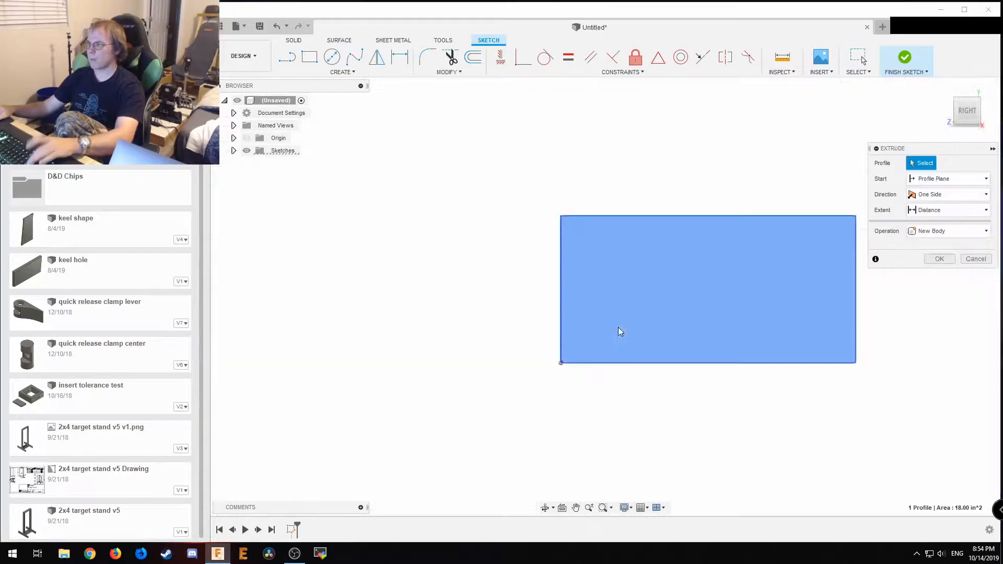
left_click(674, 324)
left_click(681, 308)
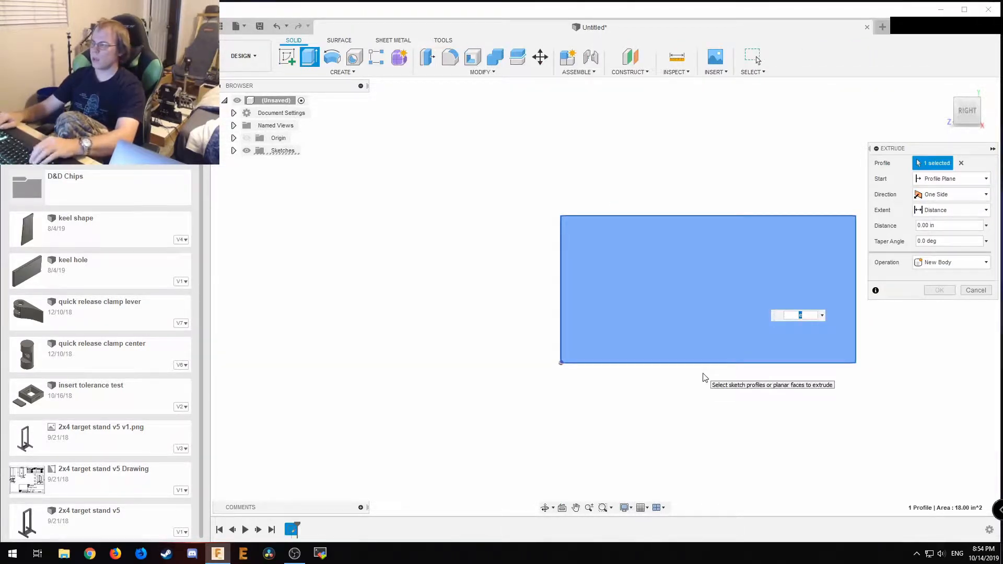
type(".25")
key("Return")
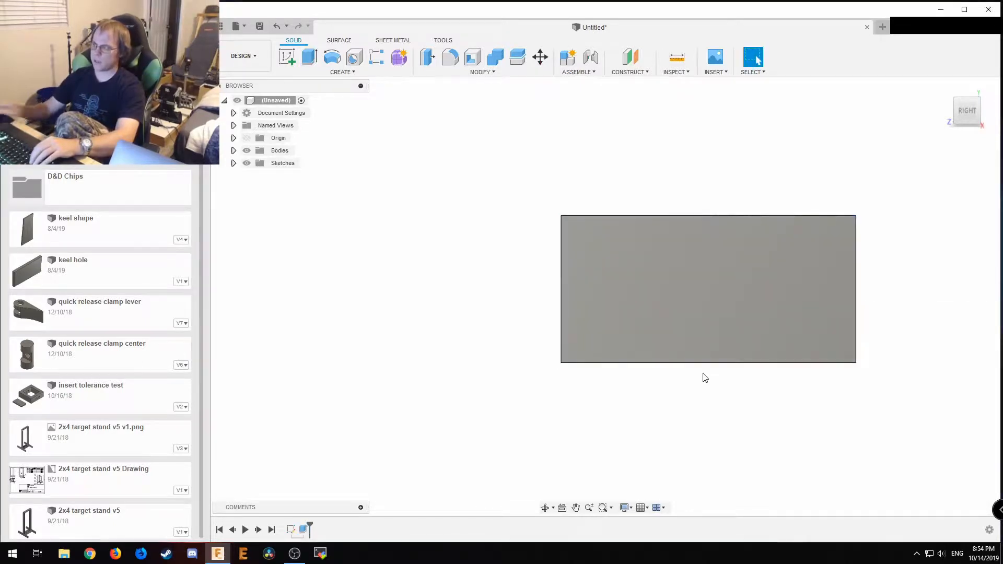
middle_click_drag(889, 342, 736, 351, "shift")
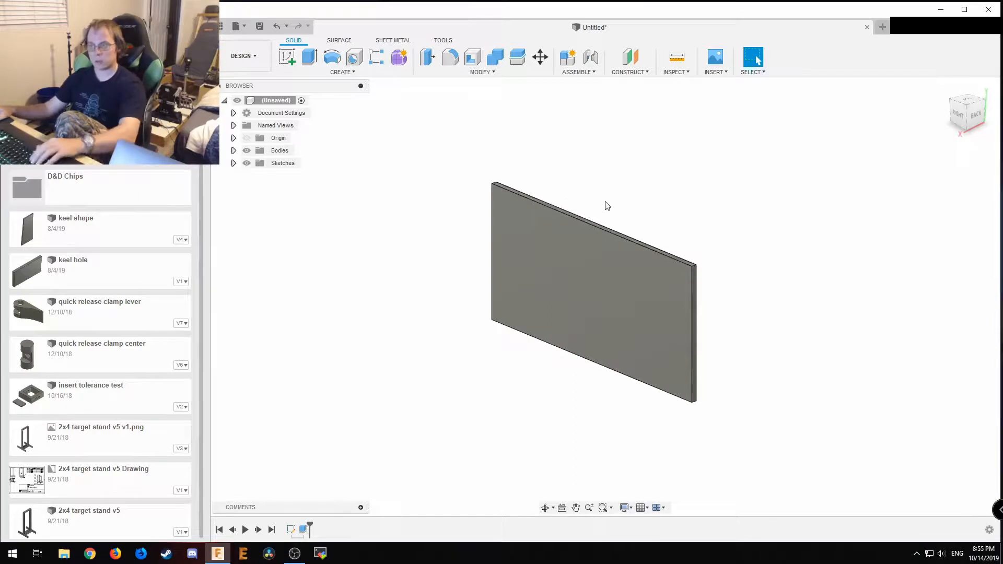
key("e")
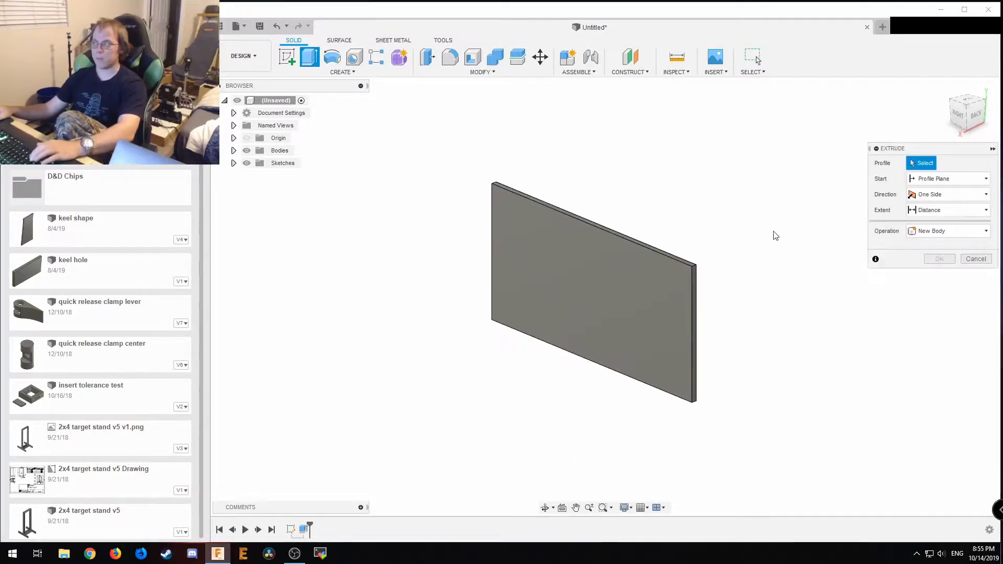
key("Escape")
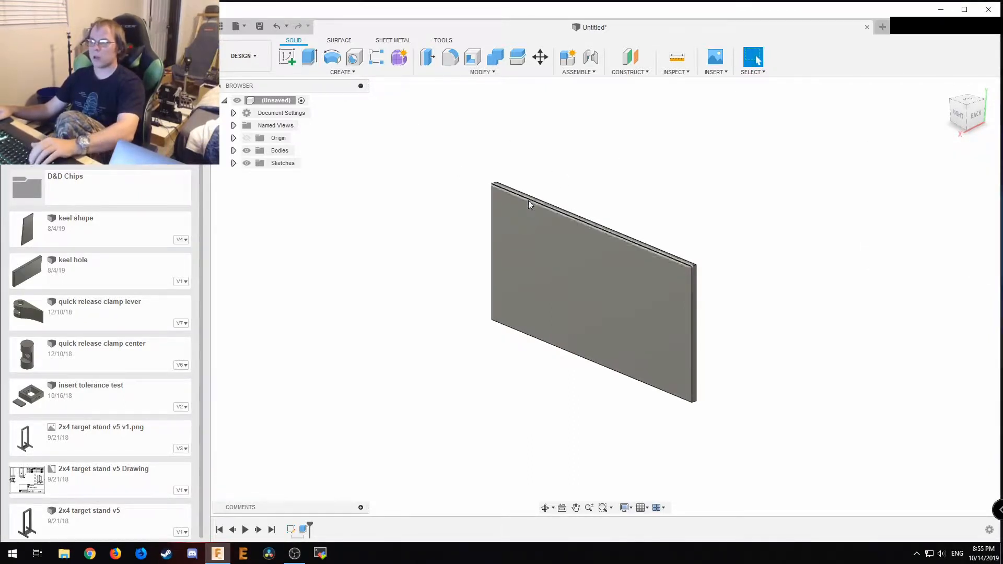
Sketch on the plate's large left face a rectangle 6 in wide and 1/8 in high along its bottom edge, starting from the origin.
mouse_move(772, 278)
middle_mouse_down("shift")
mouse_move(701, 269)
mouse_move(652, 282)
middle_mouse_up("shift")
left_click(651, 300)
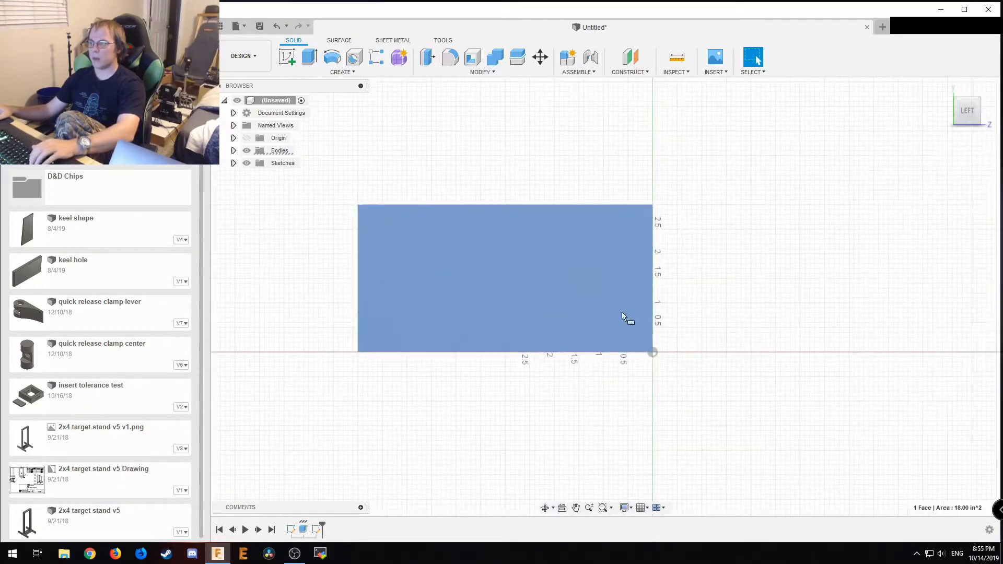
key("r")
left_click(653, 352)
type("6")
key("Tab")
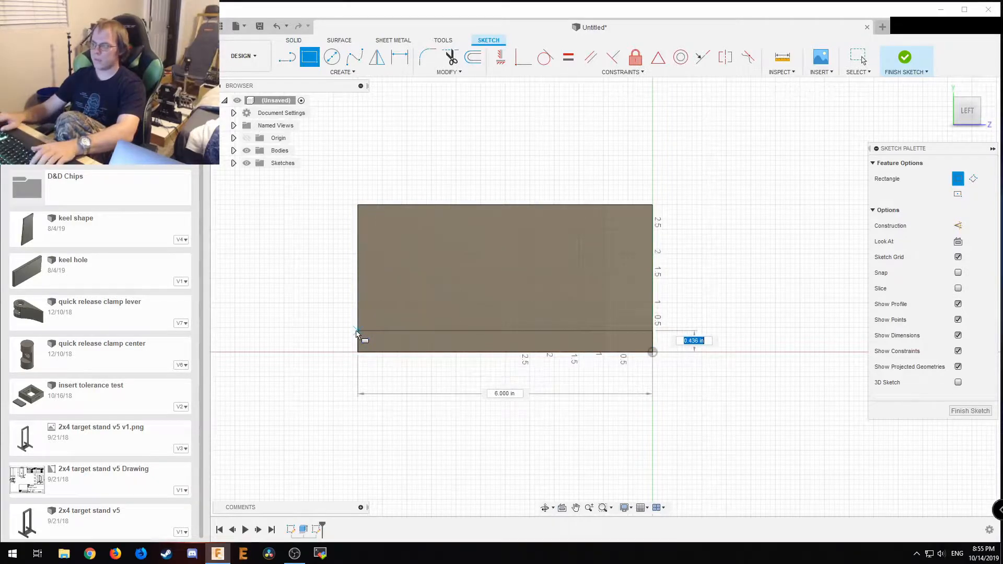
type("(1/8)*1")
key("Tab")
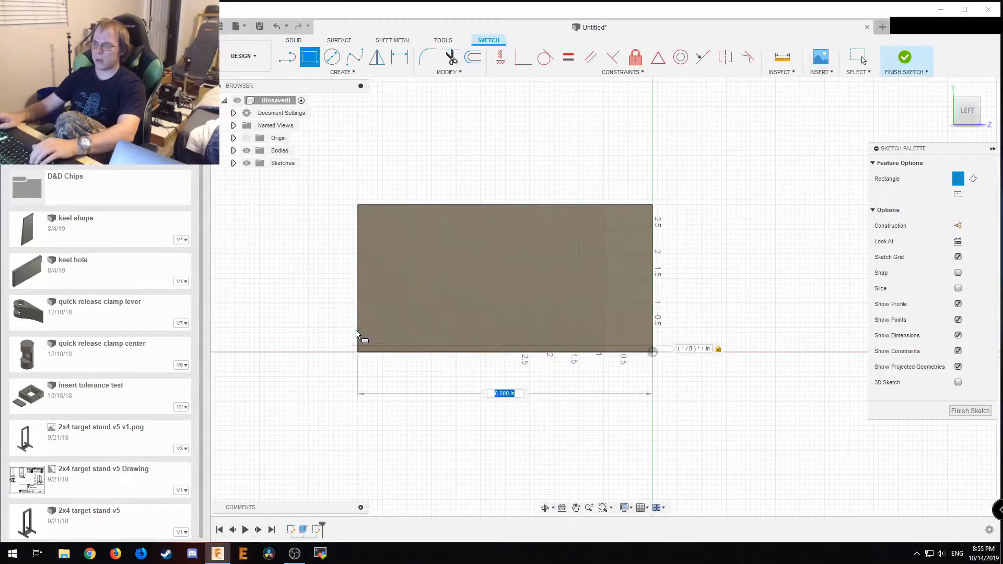
key("Return")
key("Escape")
Add a full-height rectangle 1/8 in wide along the plate's vertical edge at the origin.
key("r")
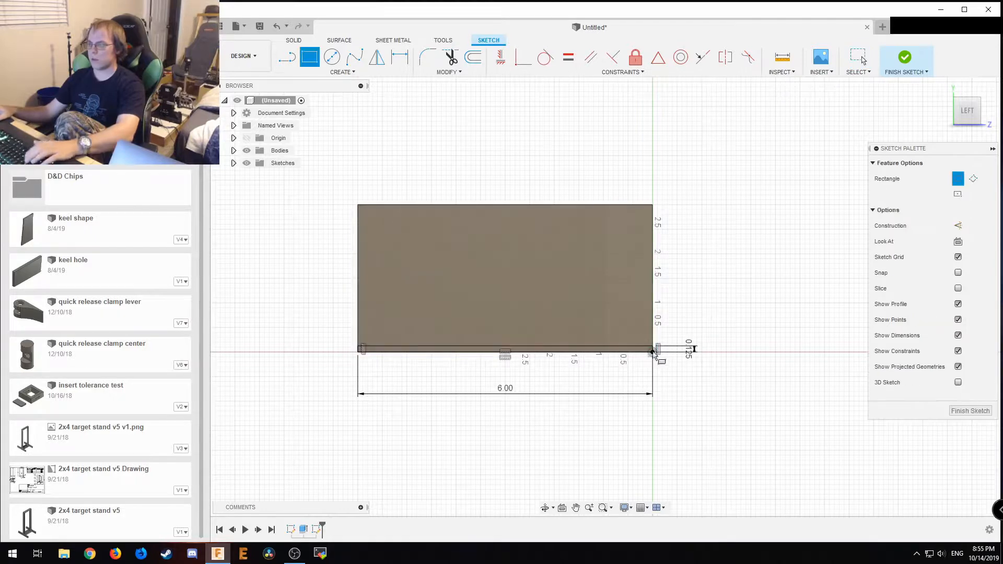
left_click(652, 351)
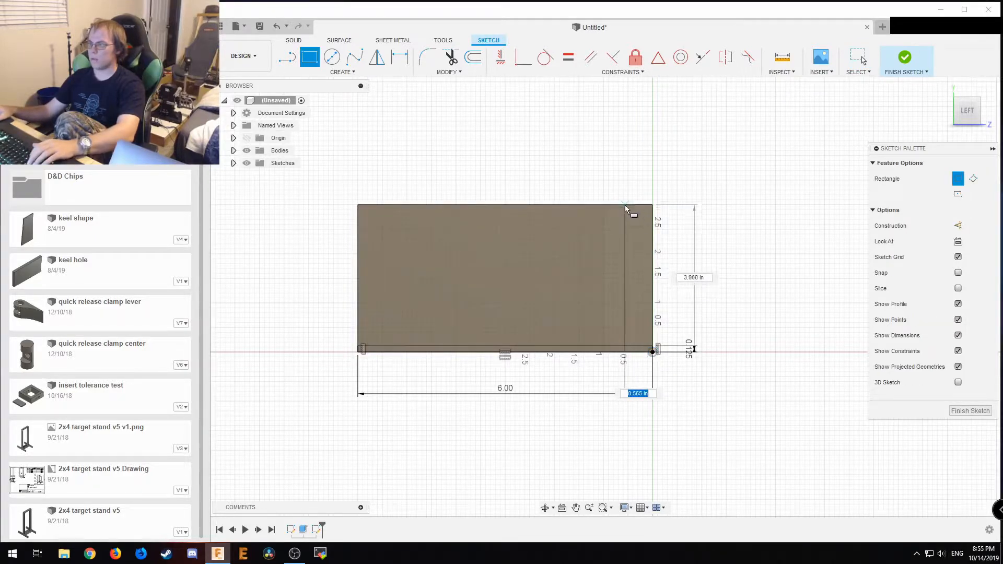
type("1/8")
key("Return")
key("Escape")
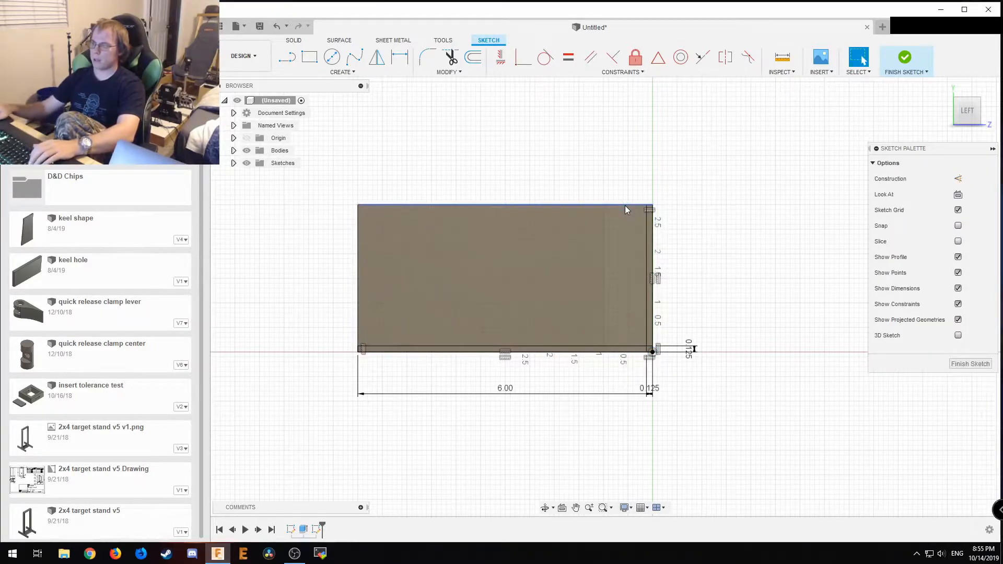
Add 1/8 in thick rectangles along the plate's full top edge and its vertical edge opposite the origin.
key("r")
left_click(360, 205)
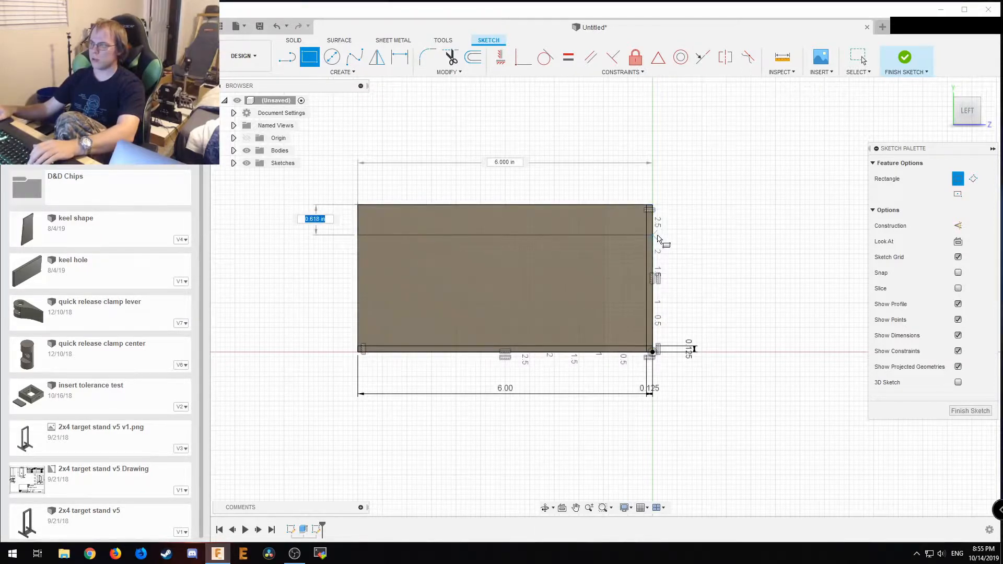
type("/8")
key("Return")
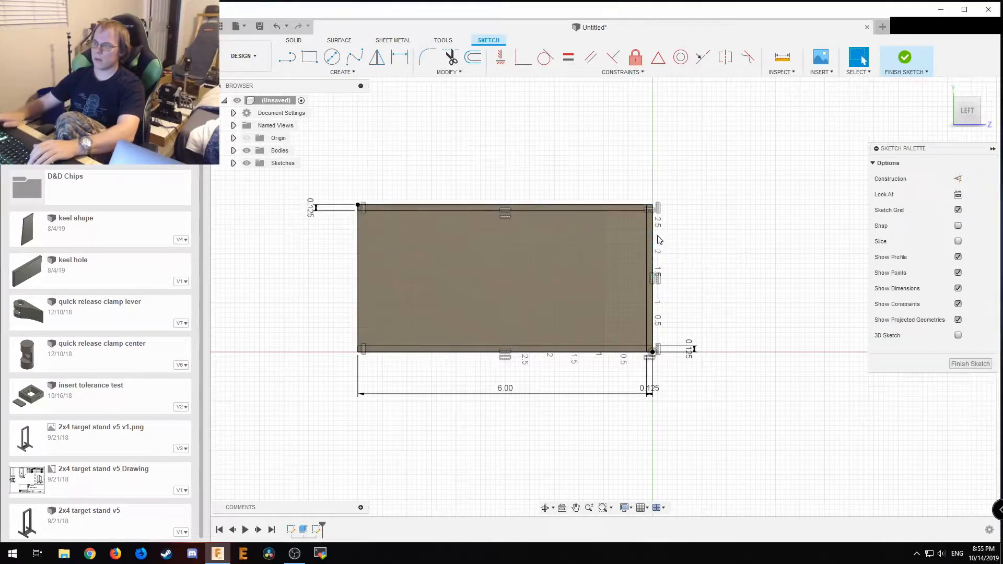
key("r")
left_click(357, 206)
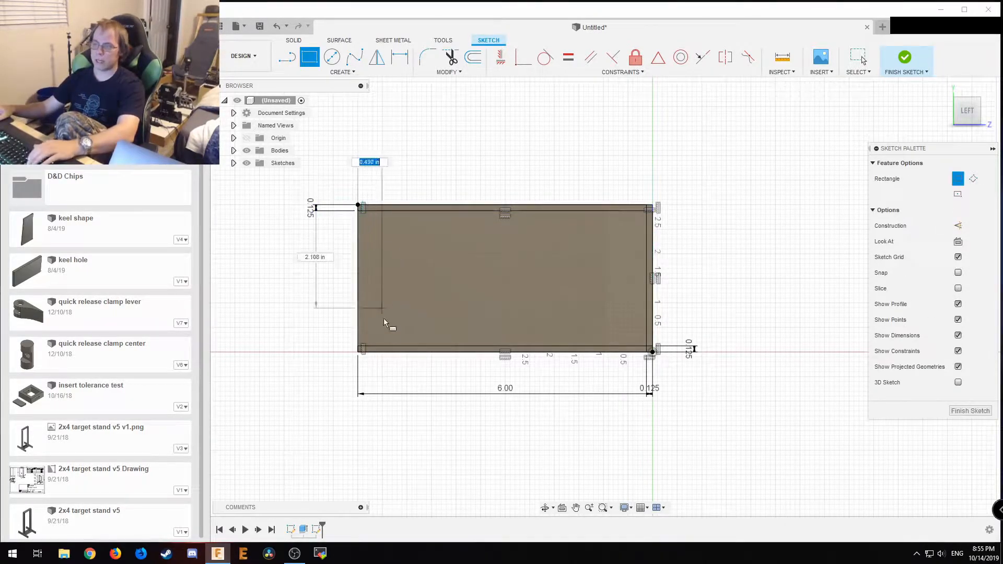
type("1/8")
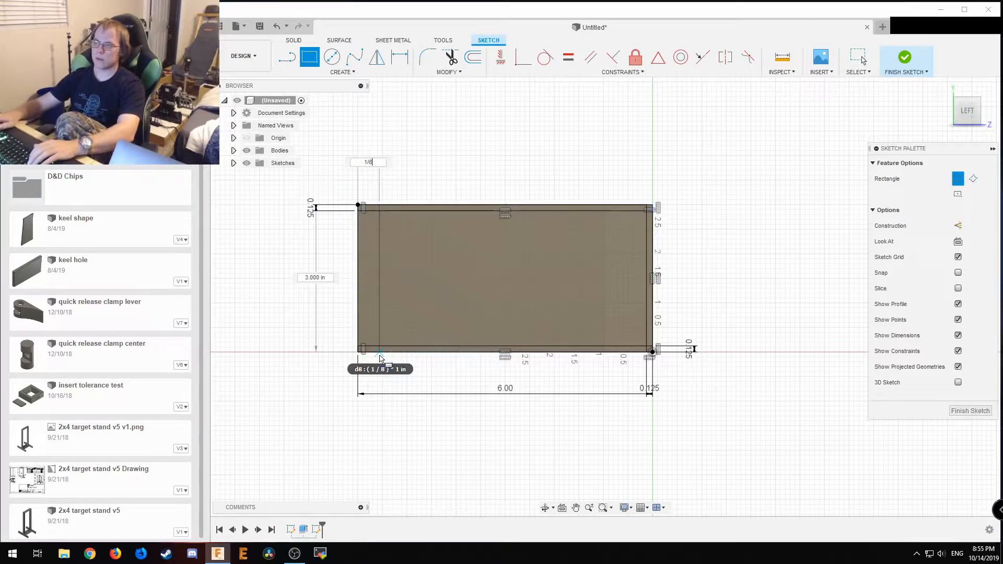
key("Return")
Extrude the eight border profiles outward from the plate's face to form the four walls of an open box.
key("e")
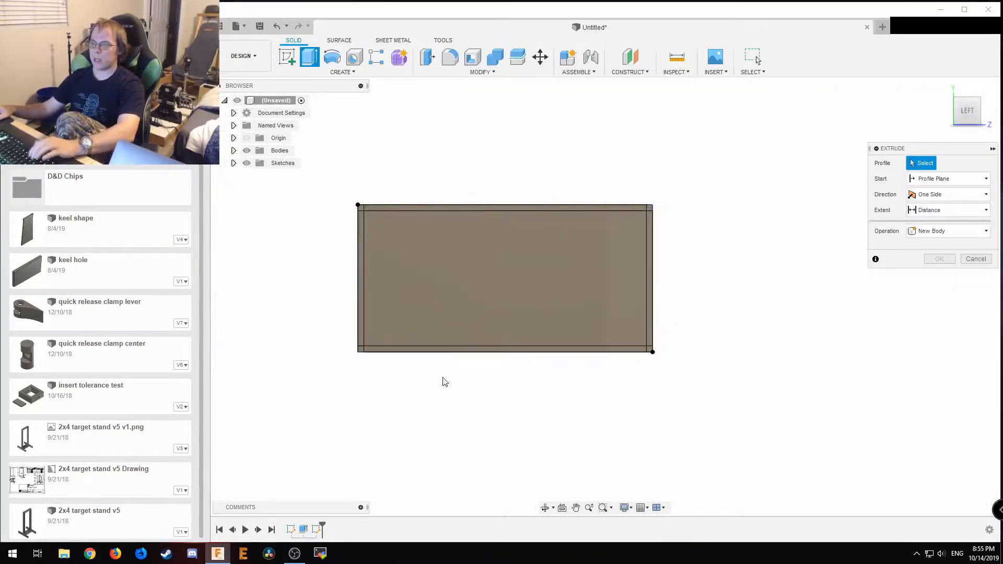
mouse_move(441, 381)
middle_mouse_down("shift")
mouse_move(410, 365)
mouse_move(438, 316)
middle_mouse_up("shift")
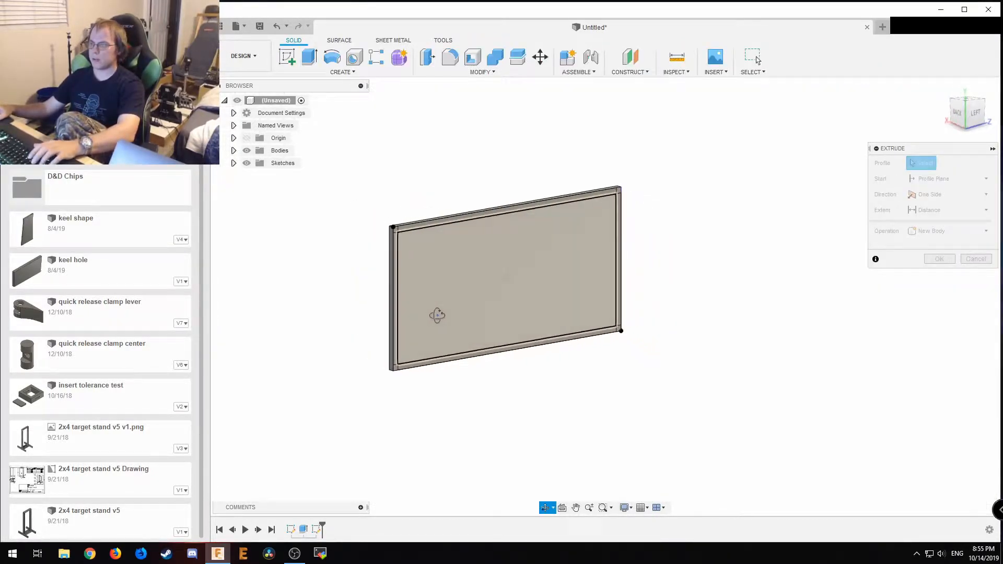
left_click(423, 226)
left_click(396, 231)
left_click(395, 251)
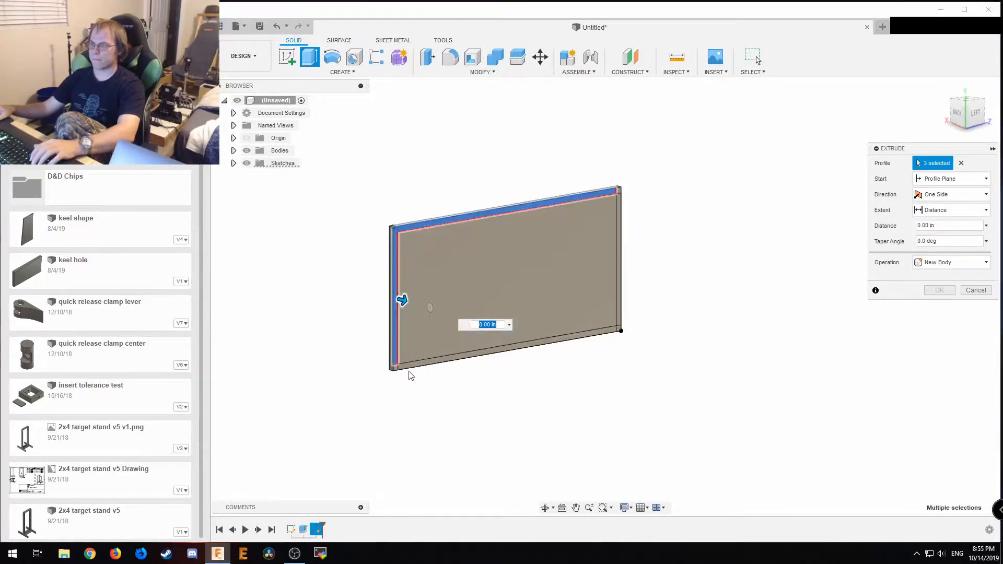
left_click(396, 367)
left_click(462, 359)
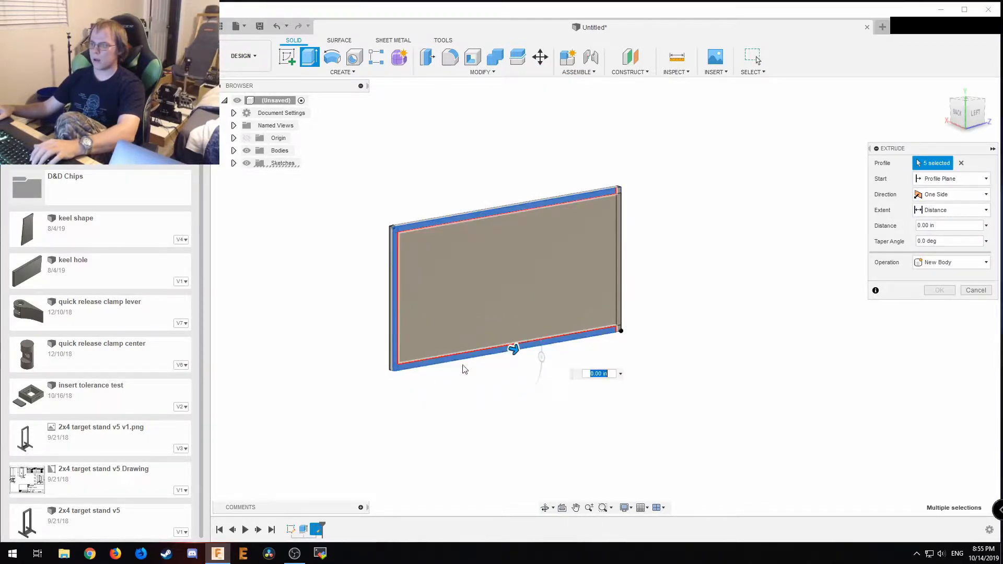
left_click(618, 330)
left_click(619, 261)
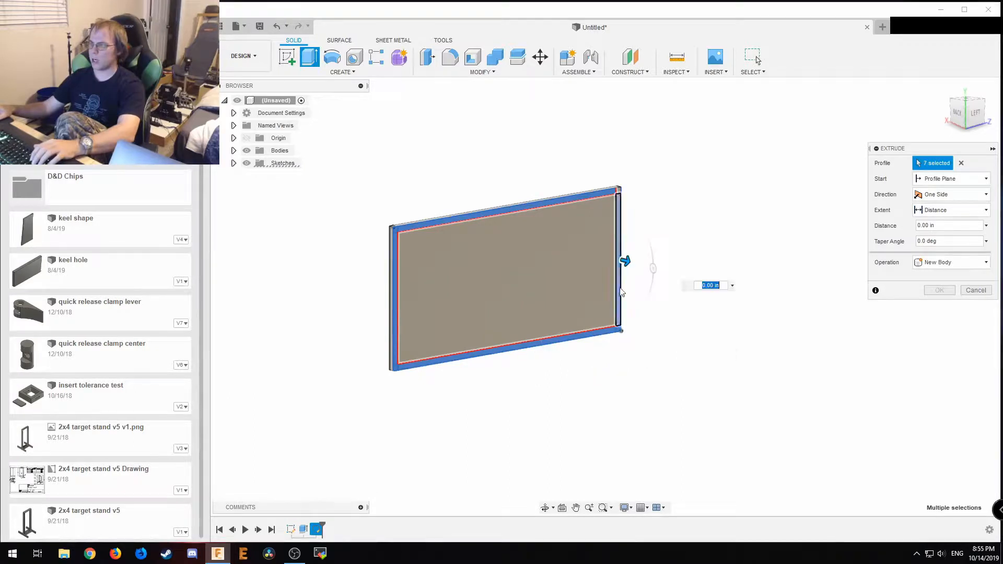
left_click(620, 192)
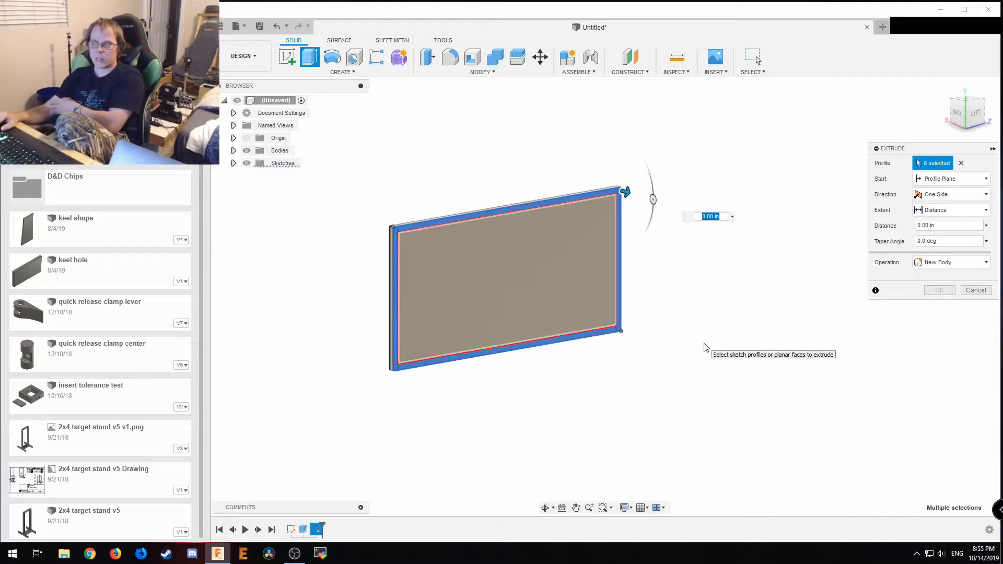
key("Return")
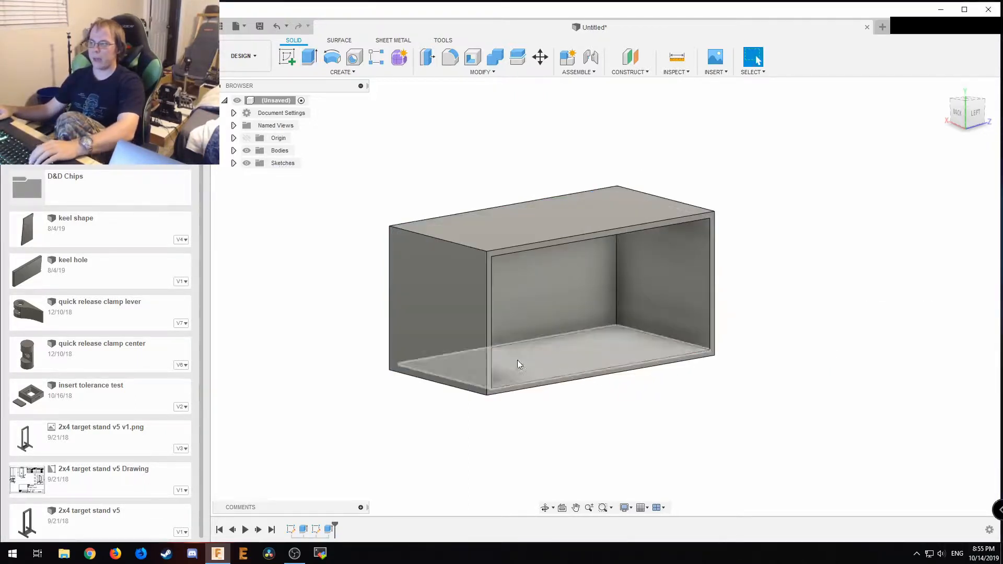
Undo the wall extrusion and the side and top border rectangles, keeping only the bottom strip in the sketch.
middle_click_drag(406, 340, 431, 355, "shift")
key("ctrl+z")
key("ctrl+z")
key("ctrl+z")
key("ctrl+z")
key("ctrl+z")
key("ctrl+z")
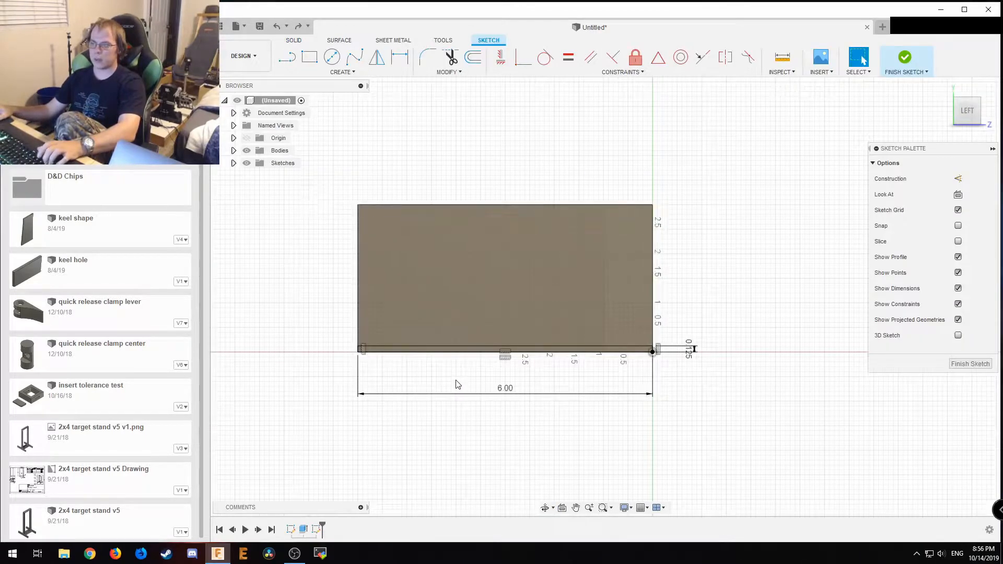
Finish the sketch and save the design as "Front Panel" in the Button Box folder.
mouse_move(385, 305)
middle_mouse_down("shift")
mouse_move(522, 331)
mouse_move(542, 318)
mouse_move(465, 311)
middle_mouse_up("shift")
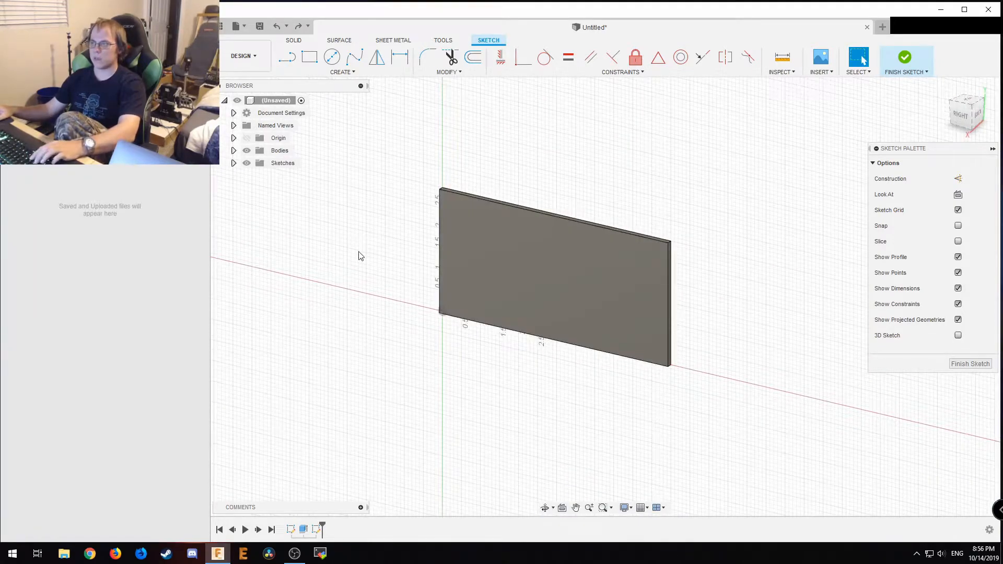
left_click(904, 67)
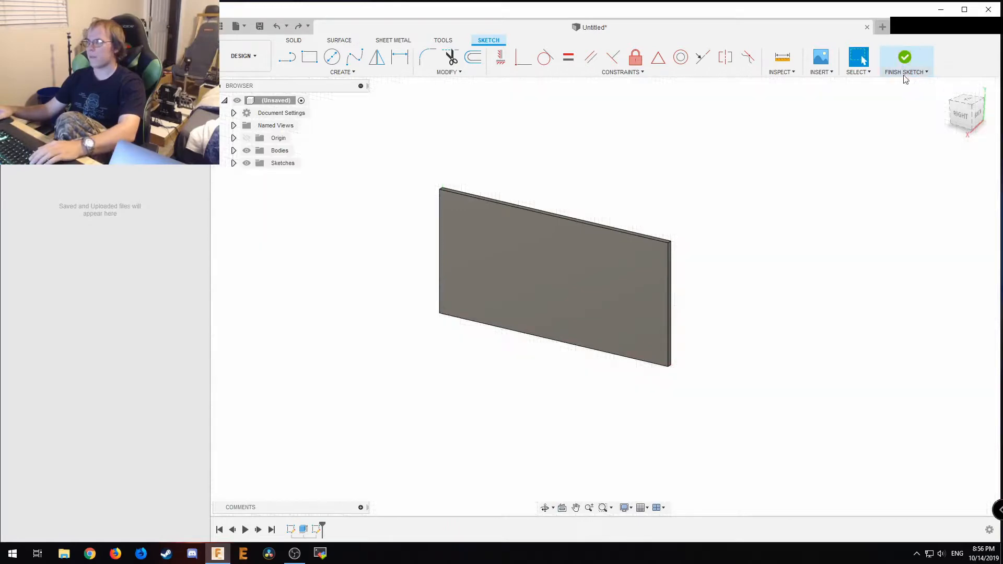
key("ctrl+s")
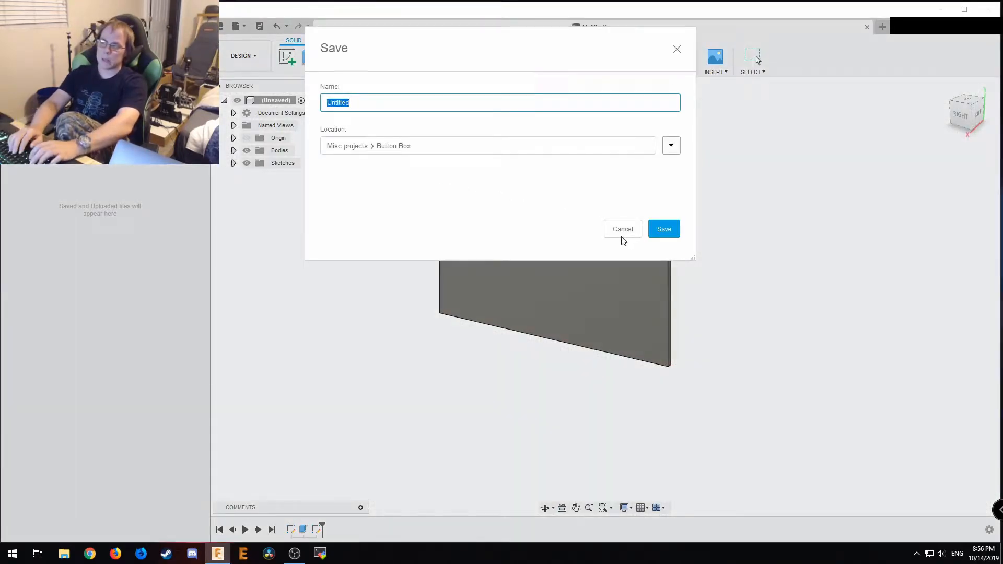
type("Front B")
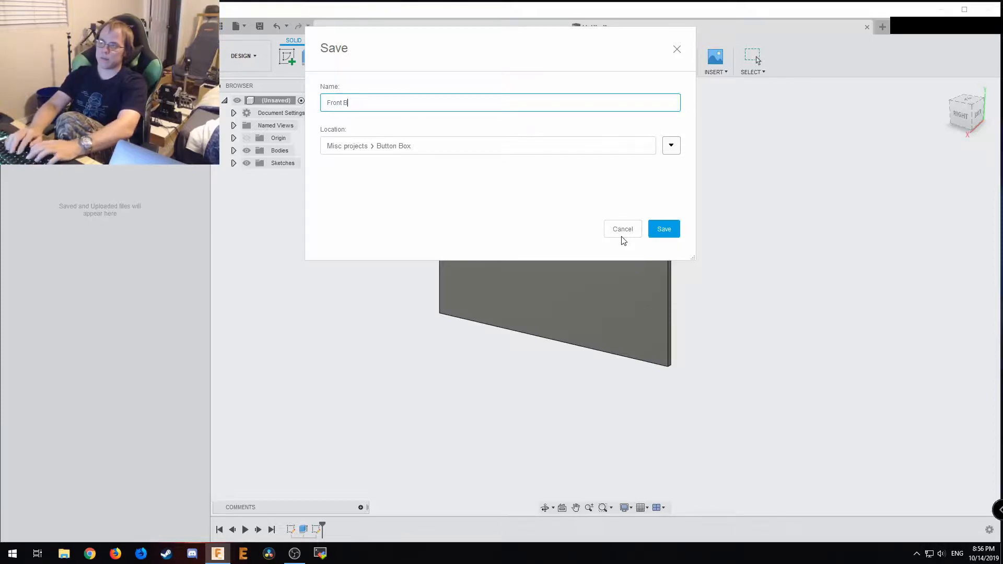
key("BackSpace")
type("Pan")
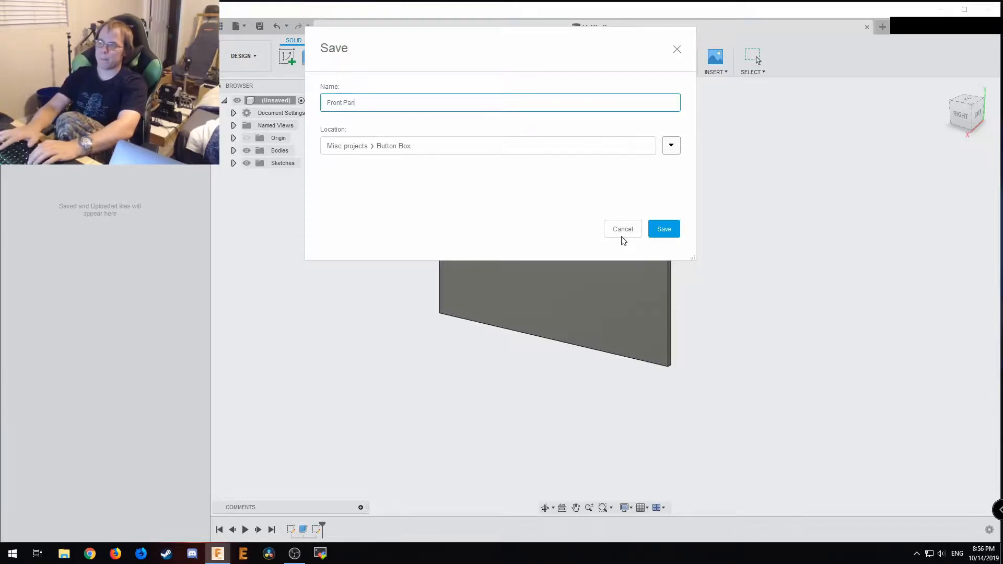
type("el")
key("Return")
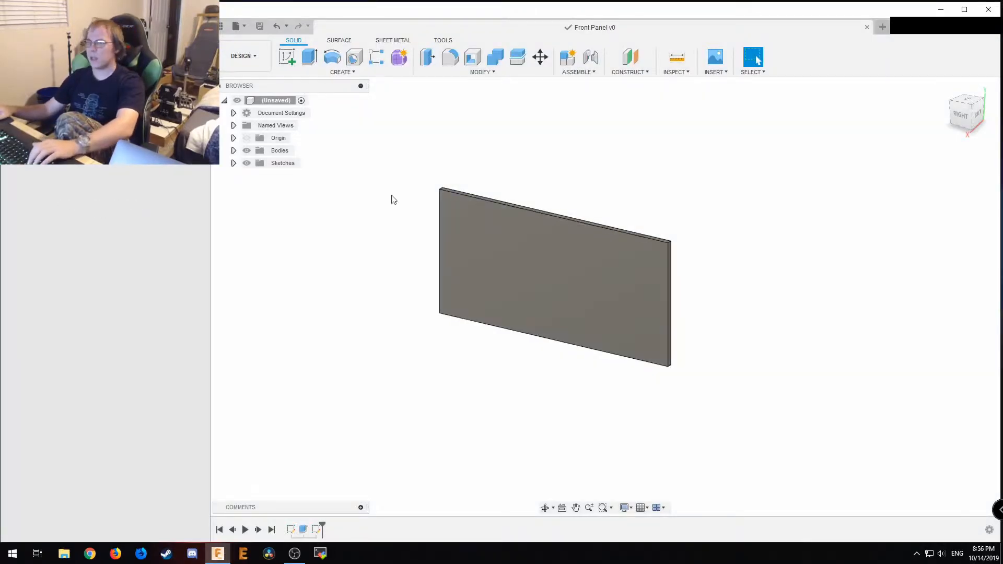
In a new design, sketch a rectangle 6 in long and 1/8 in high from the origin on the right-side plane.
left_click(880, 28)
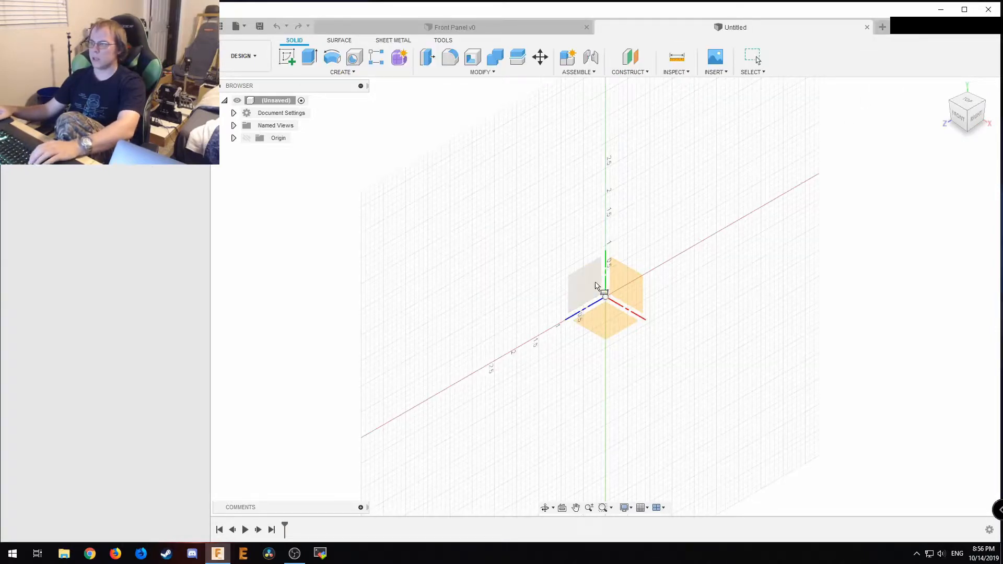
left_click(589, 293)
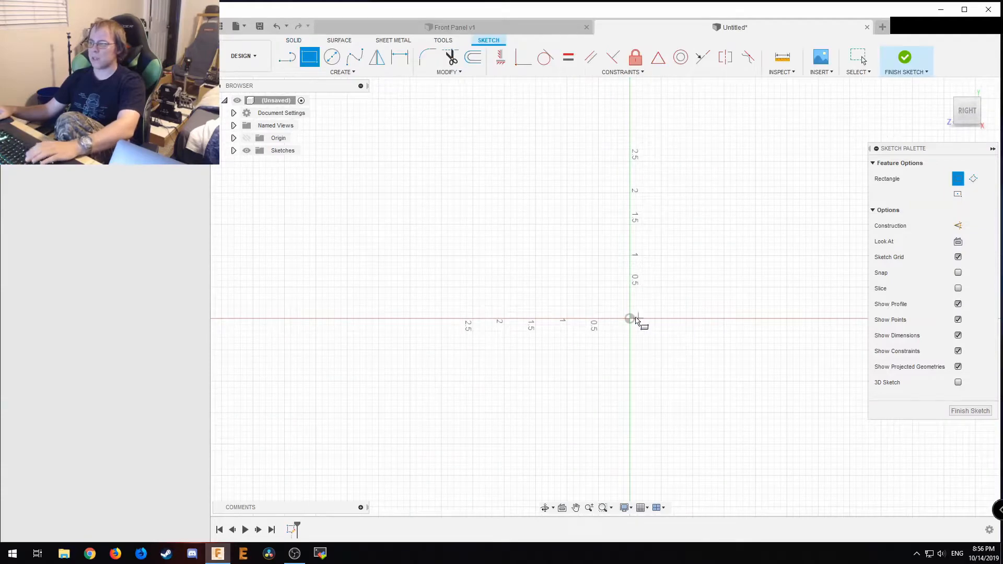
left_click(630, 319)
type("1/8")
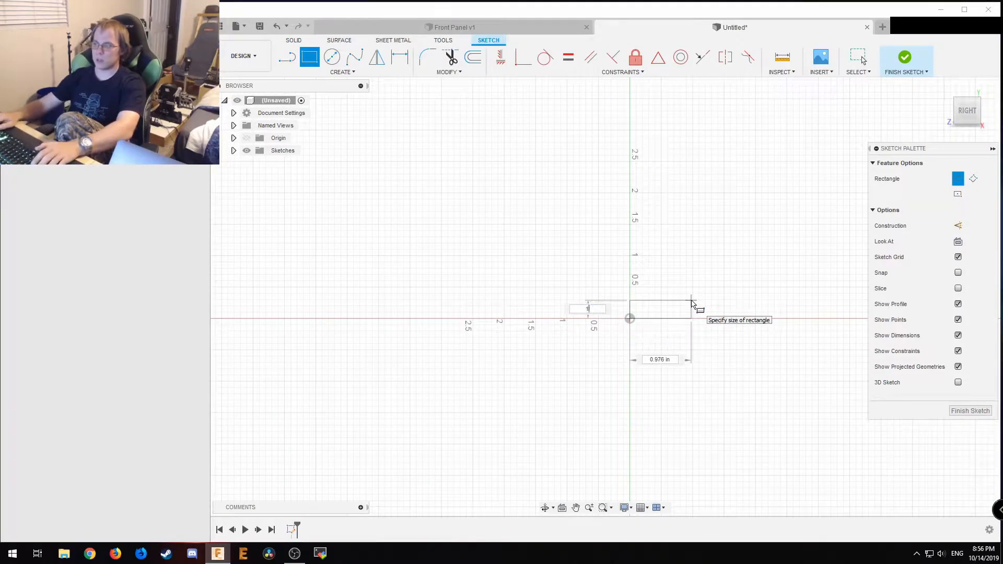
key("Tab")
type("6")
key("Return")
Extrude the thin rectangle 3 in as a new body to form a plate.
key("e")
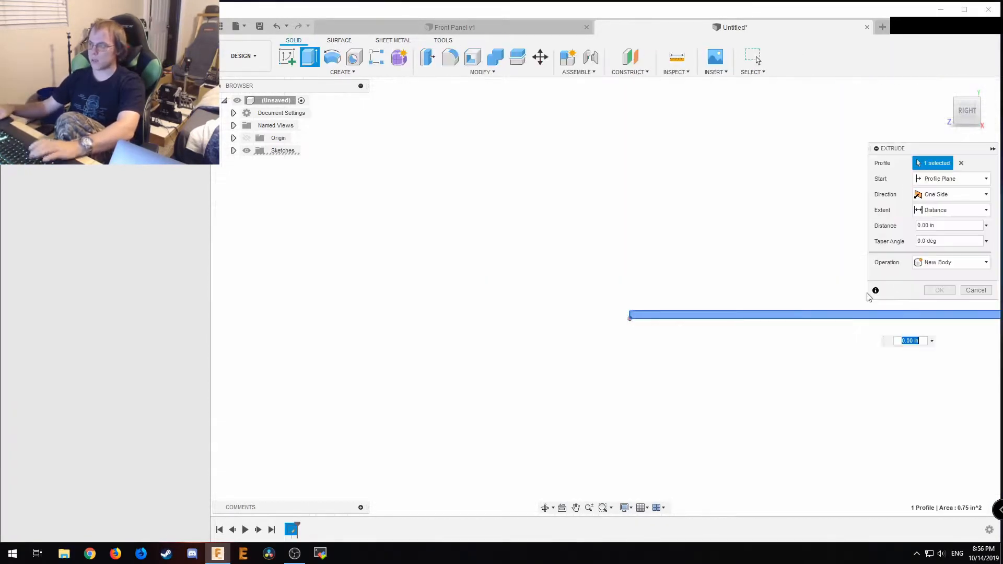
type("6")
key("Return")
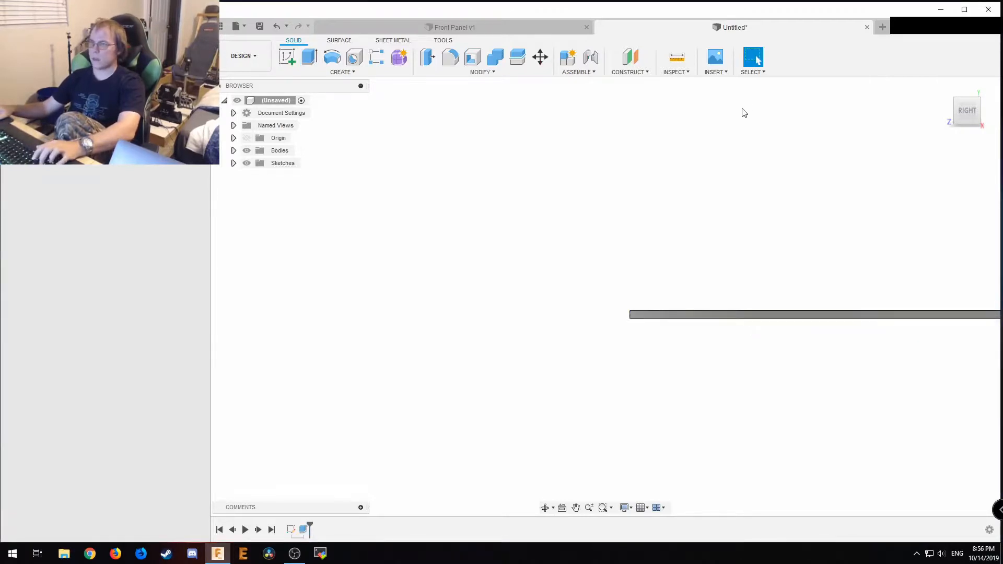
Save the plate design as "top & bottom" in the Button Box folder.
key("ctrl+s")
type("top")
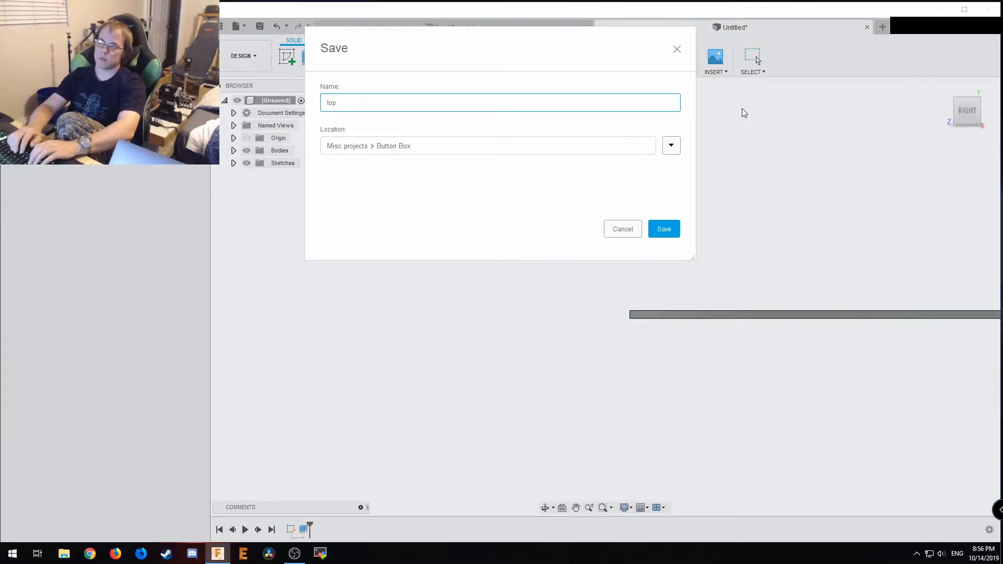
type(" & bottom")
key("Return")
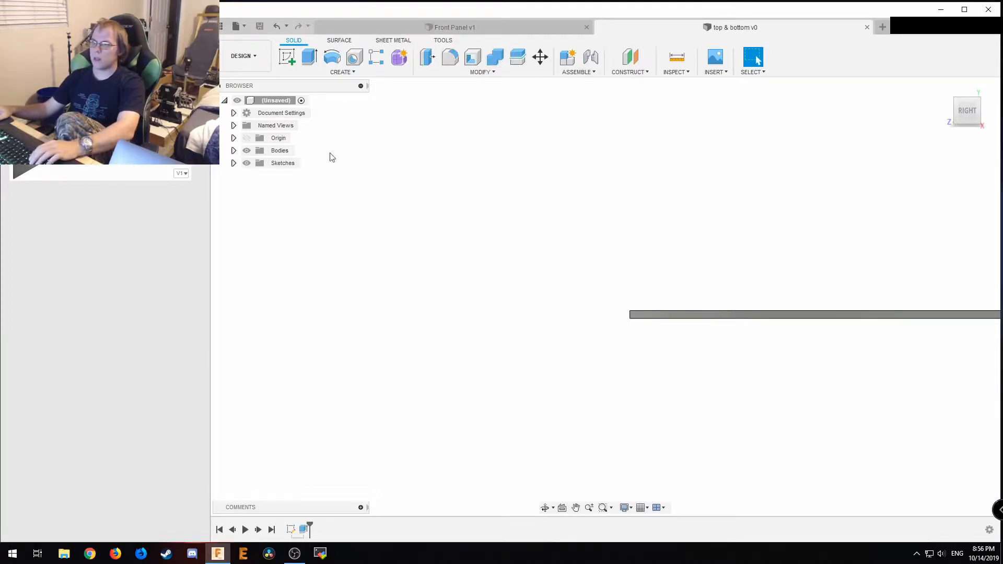
Create a new empty design and save it as "button box assembly" in the Button Box folder.
left_click(883, 26)
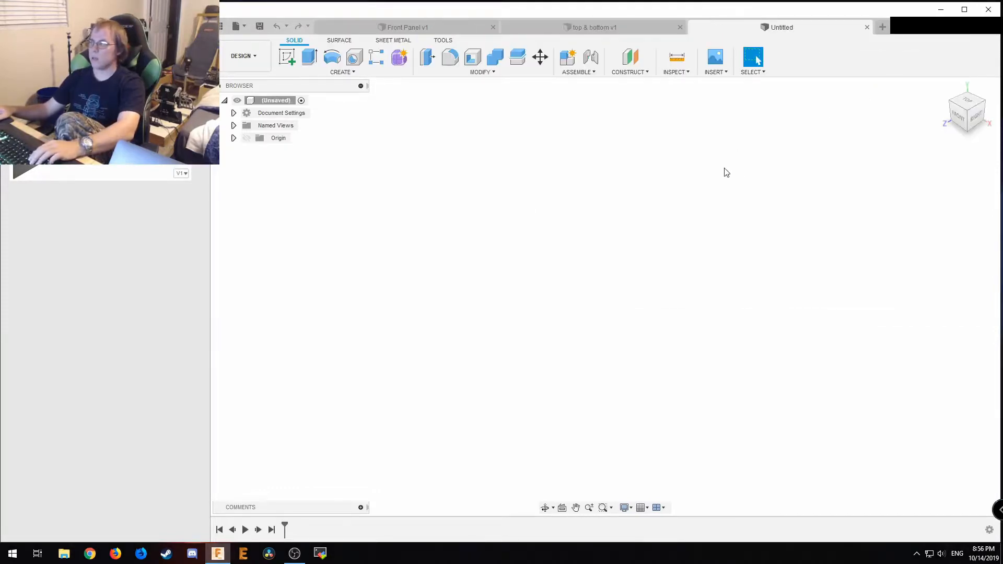
key("ctrl+s")
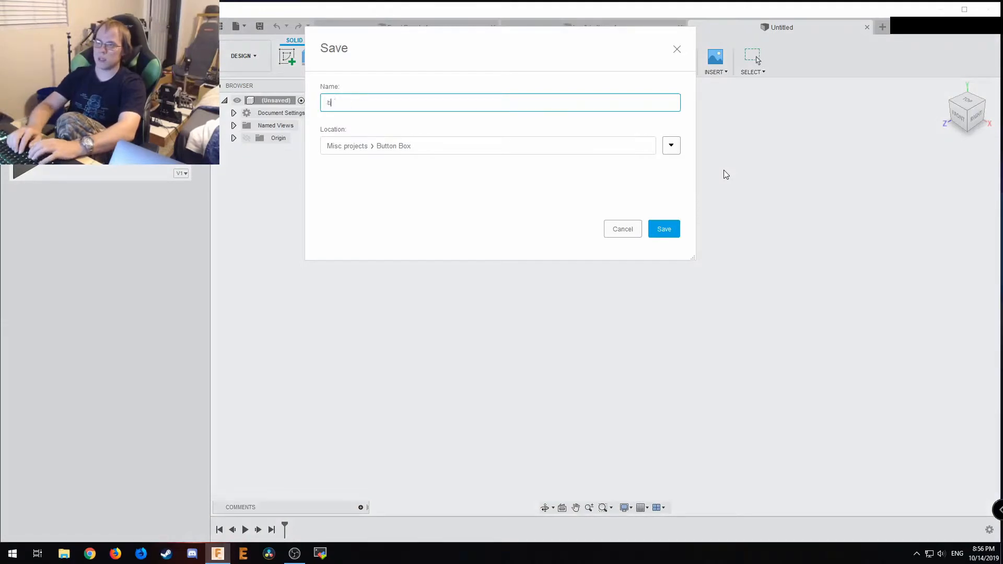
type("button box as")
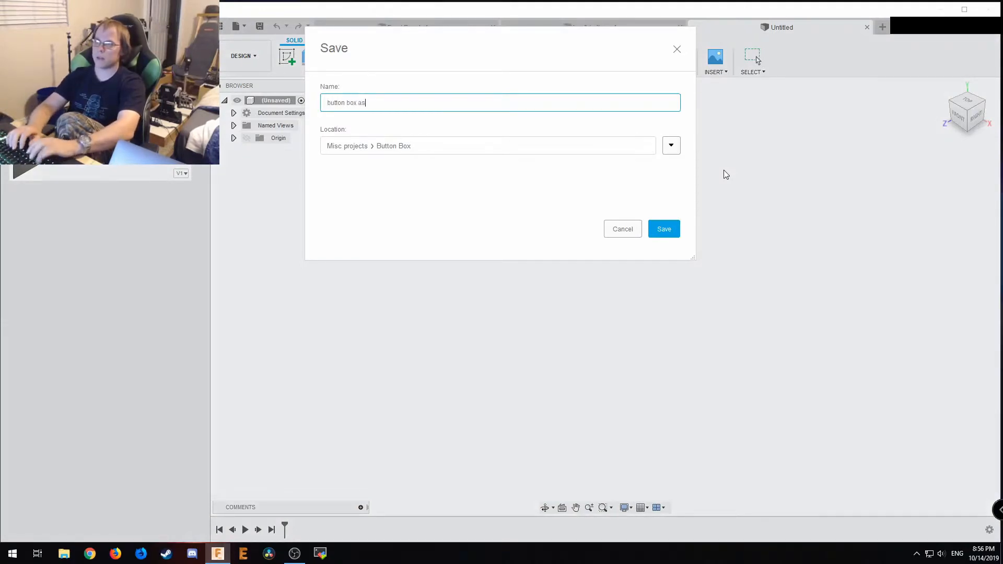
type("sembly")
key("Return")
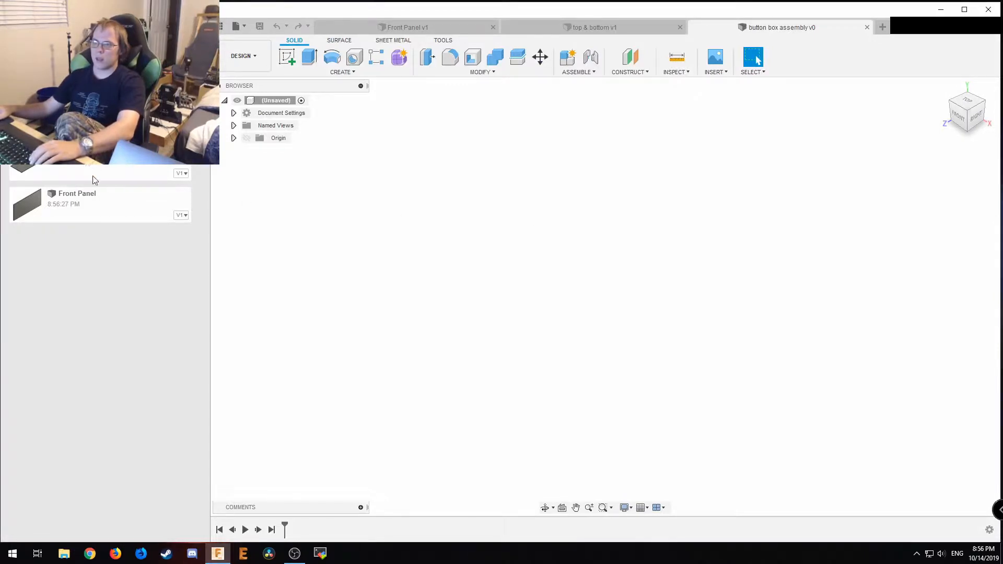
Insert Front Panel and one top & bottom plate into the assembly, moving the plate back and about 0.6 in down beneath the panel.
left_click_drag(104, 205, 442, 269)
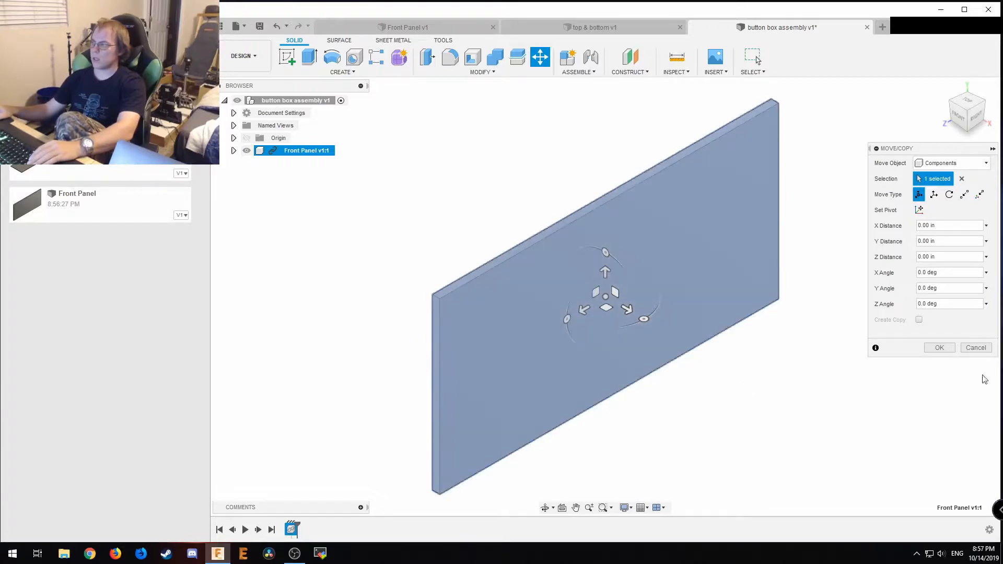
left_click(935, 352)
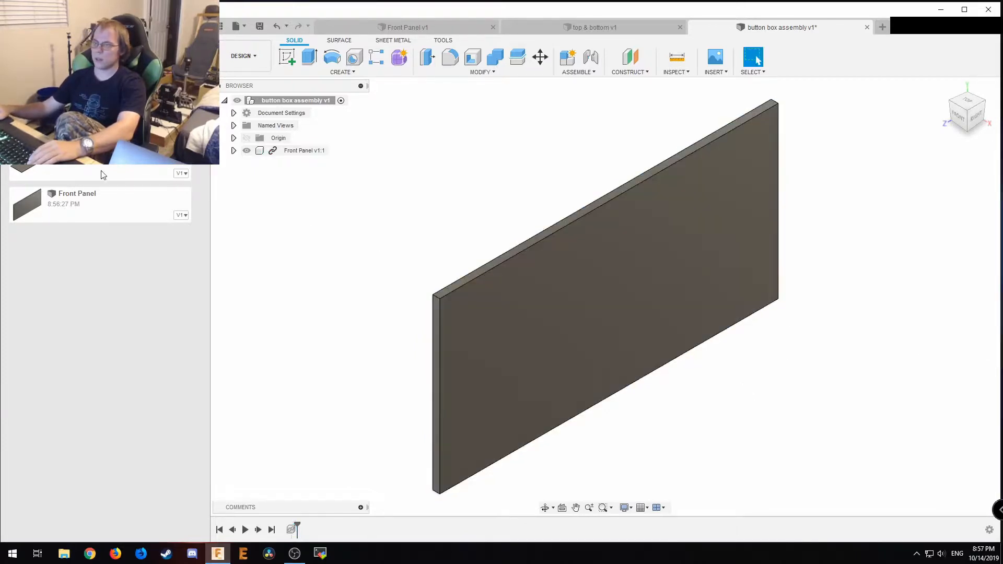
left_click_drag(98, 167, 456, 269)
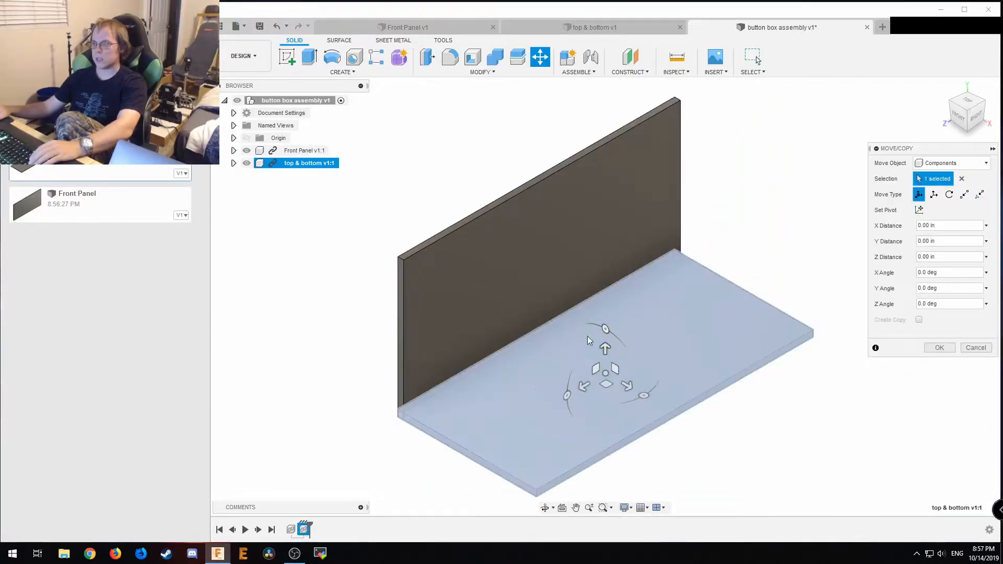
left_click_drag(627, 386, 478, 311)
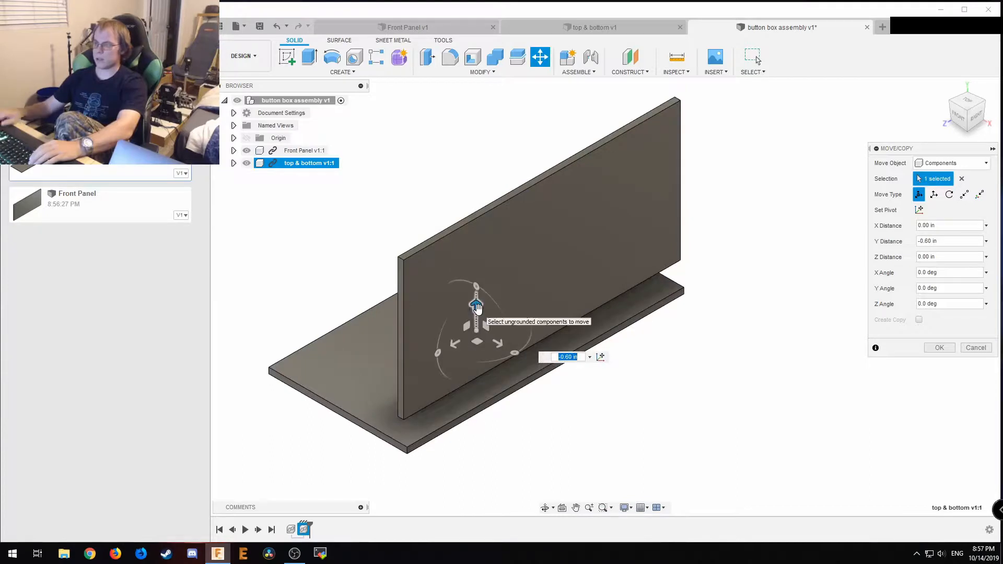
key("Return")
Join the front panel's outer bottom edge to the lower plate's upper outer long edge with a rigid joint.
scroll(473, 439, "up", 5)
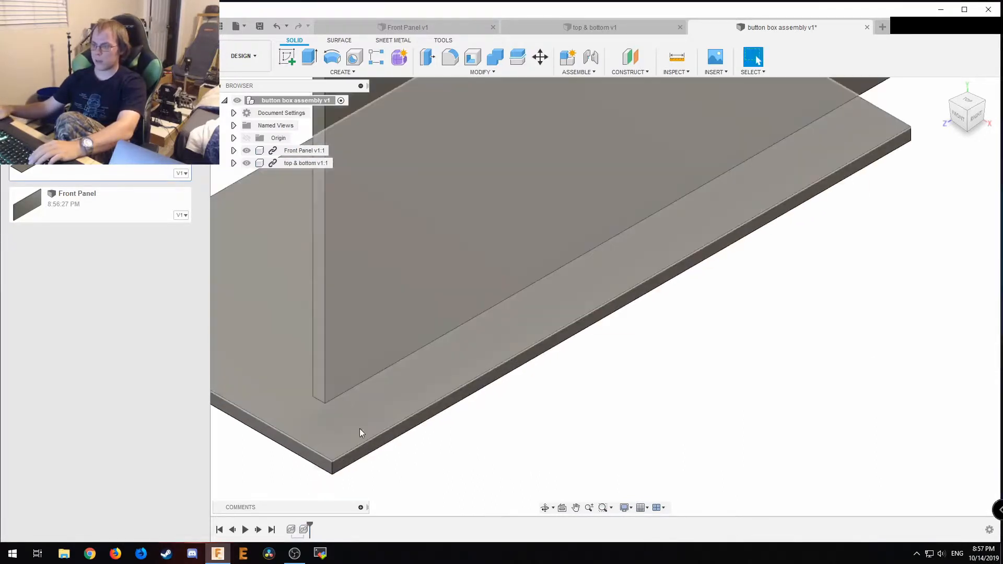
left_click(343, 397)
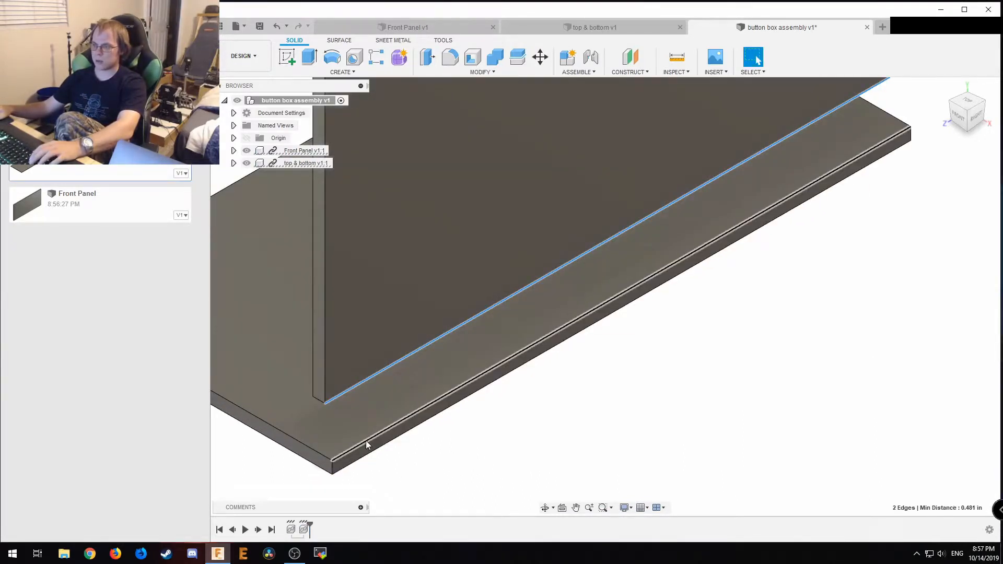
left_click(366, 443, "ctrl")
key("j")
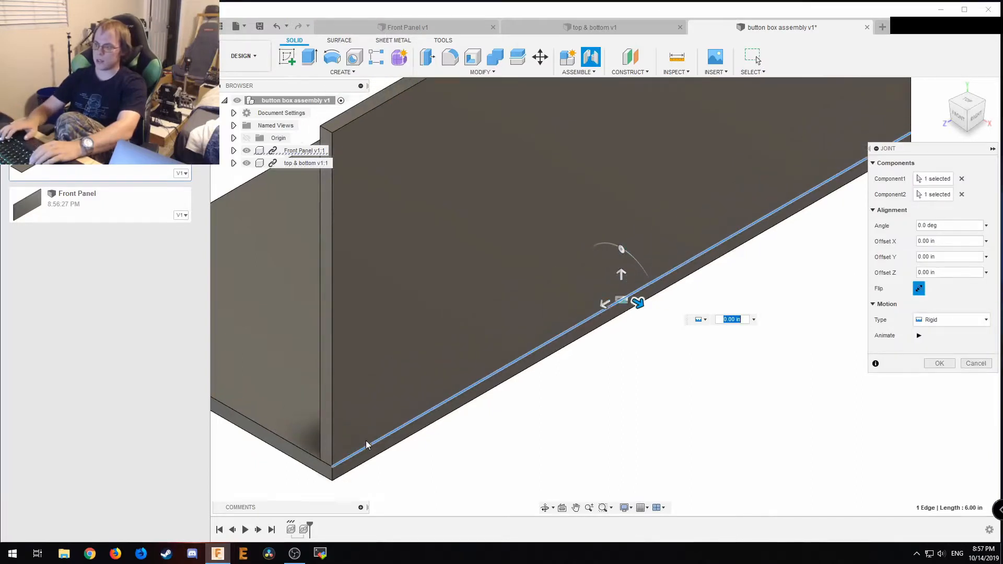
key("Return")
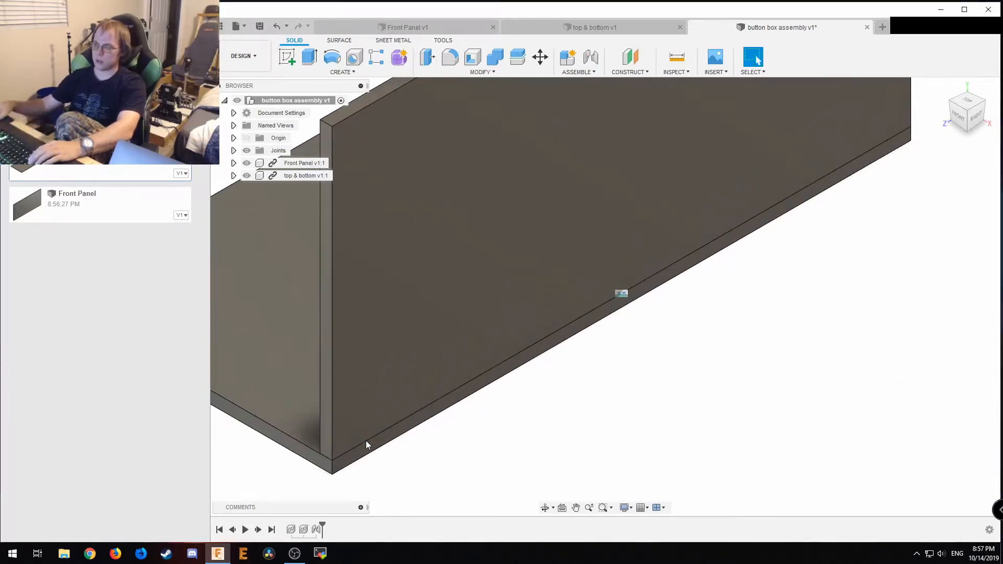
Insert a second top & bottom plate and move it behind the front panel, raised about 1.3 in above its insertion height.
scroll(831, 367, "down", 3)
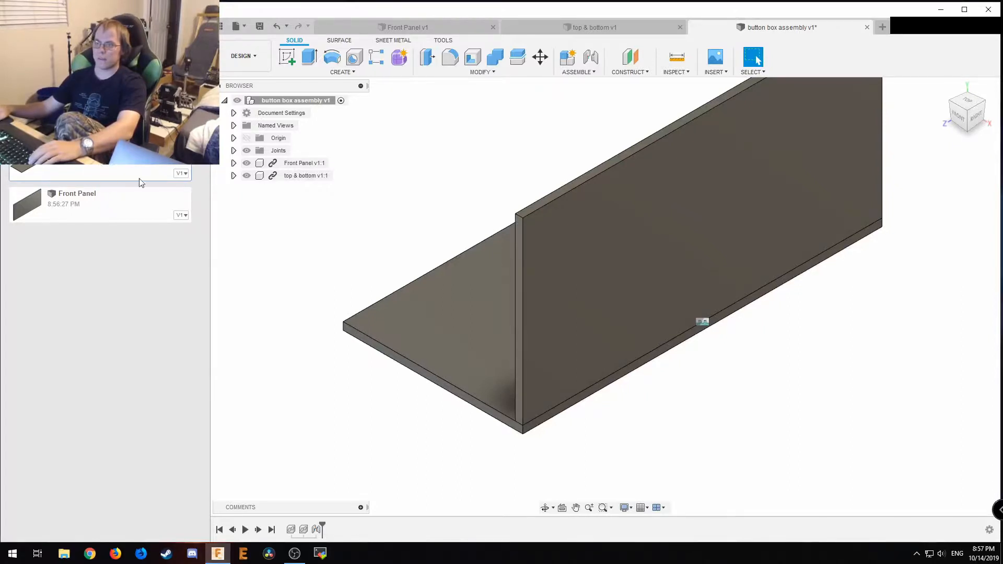
left_click_drag(103, 171, 639, 404)
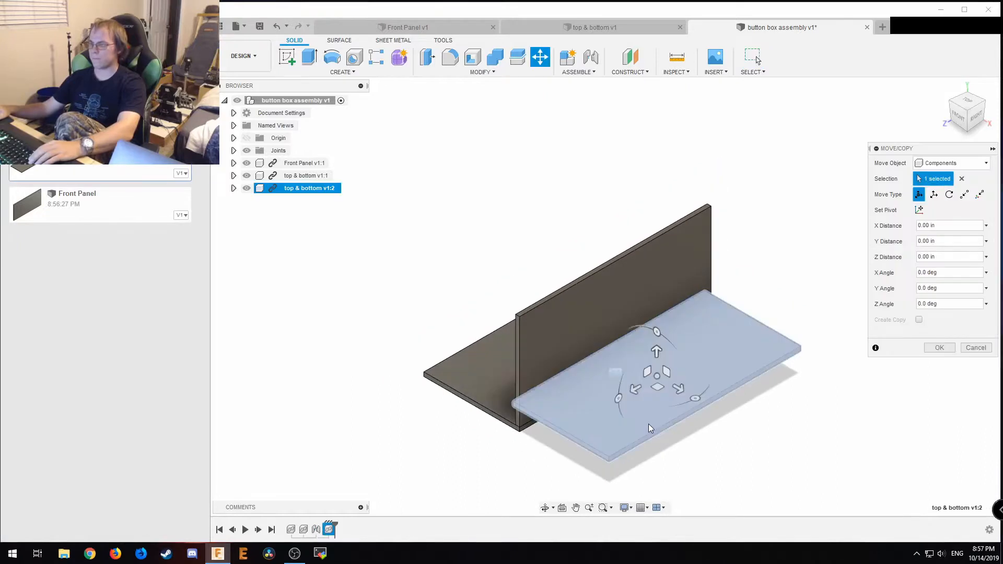
left_click_drag(679, 390, 524, 299)
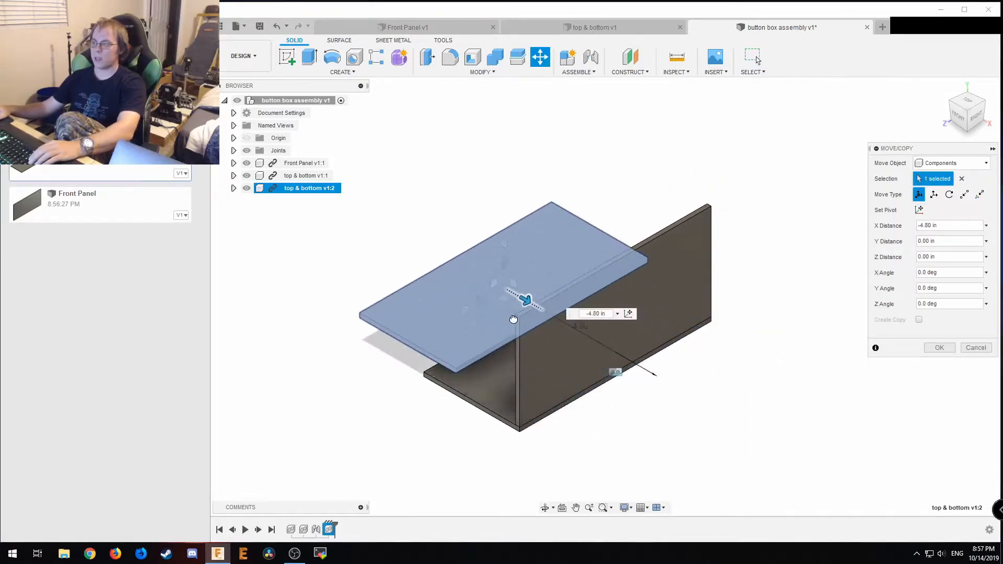
left_click_drag(504, 264, 504, 219)
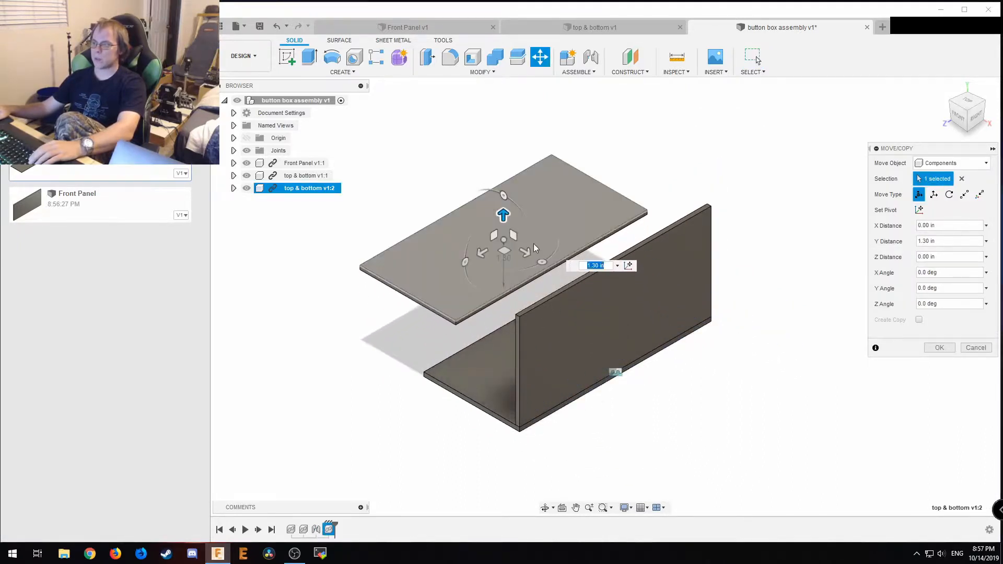
left_click_drag(535, 261, 538, 302)
scroll(539, 299, "up", 4)
middle_click_drag(561, 365, 592, 323)
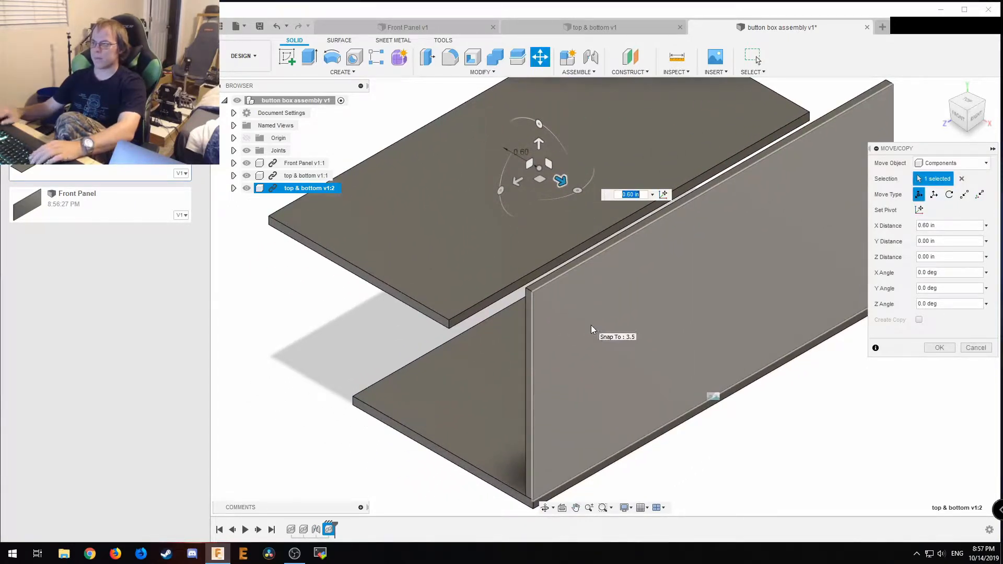
key("Return")
Remove the rigid joint between the front panel and the lower plate.
left_click(510, 460)
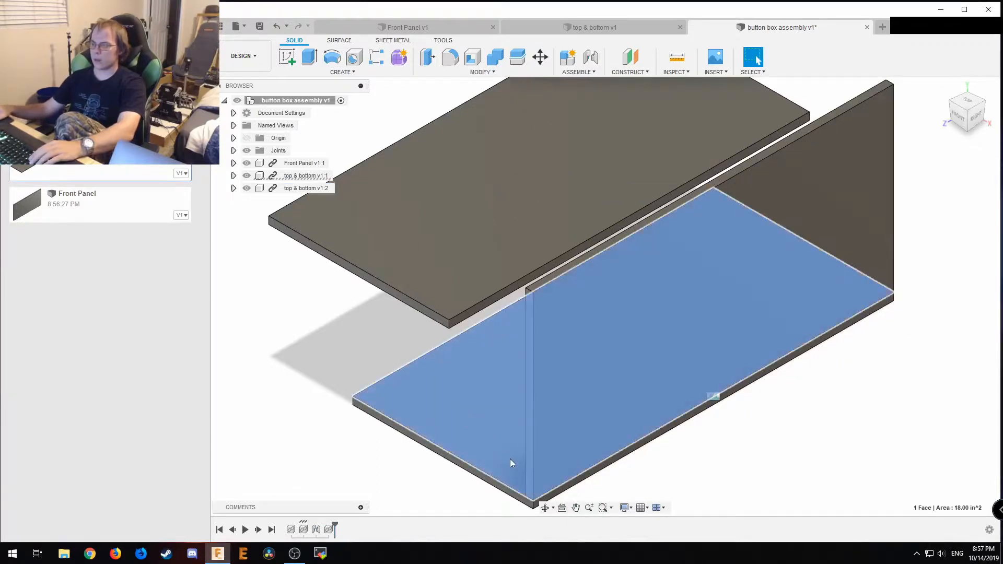
left_click(233, 176)
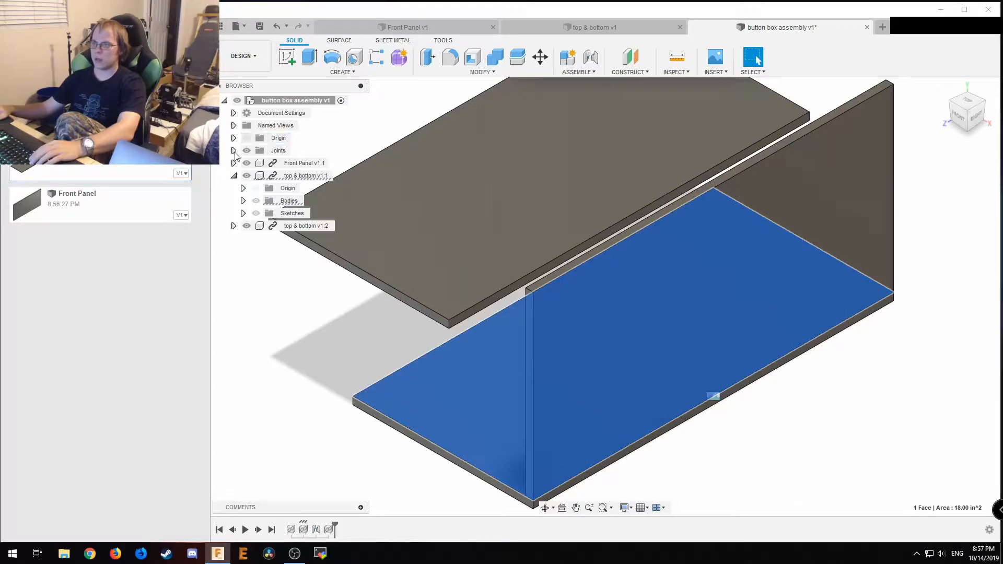
key("ctrl+z")
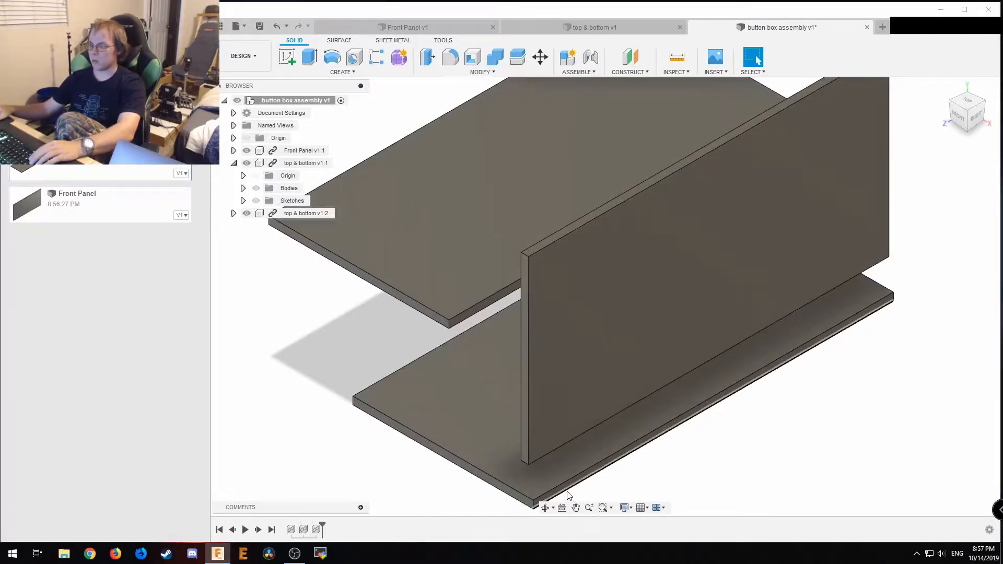
Join the lower plate's outer bottom long edge to the front panel's inner bottom edge with a rigid joint.
left_click(568, 493)
middle_click_drag(692, 496, 713, 427, "shift")
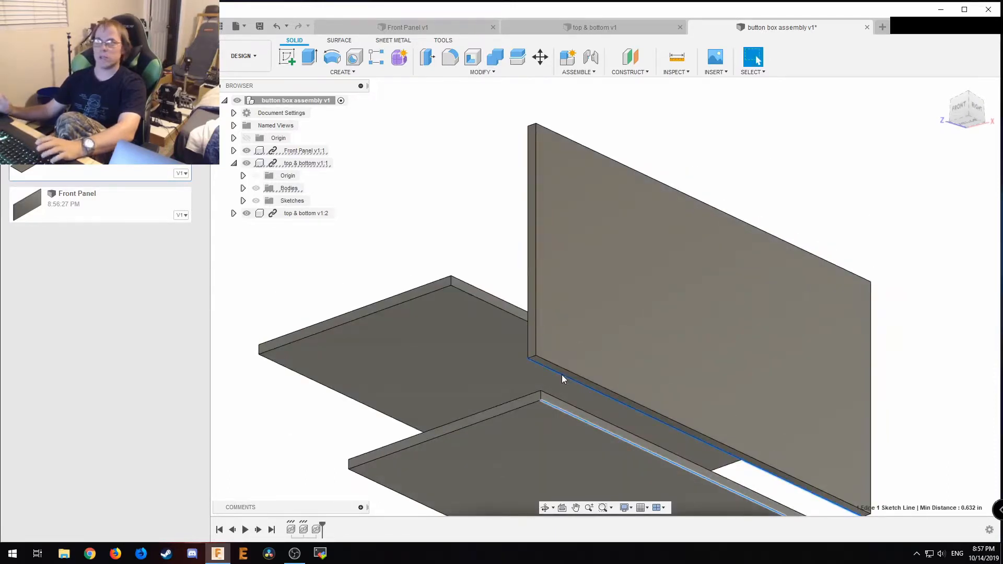
key("j")
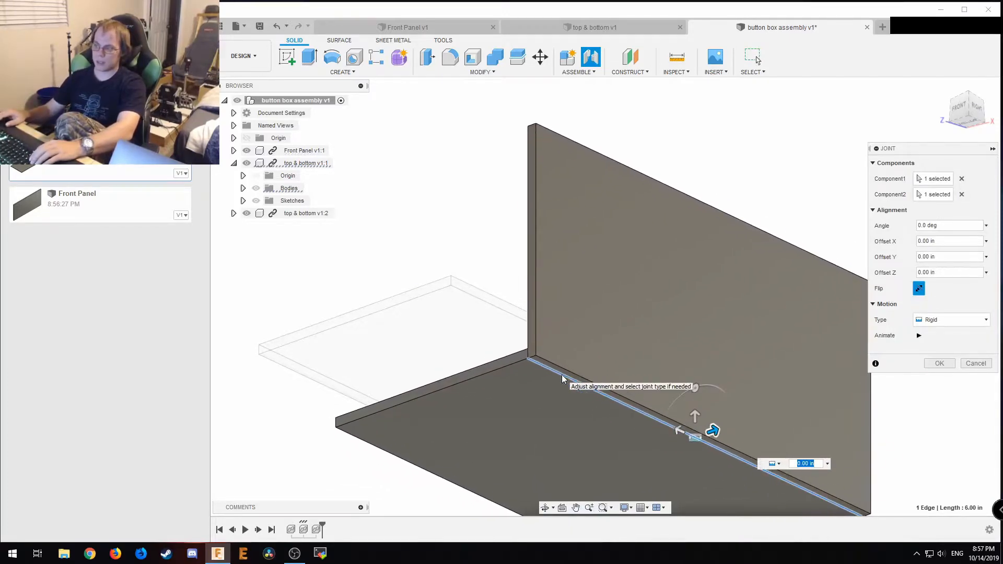
key("Return")
Join the upper plate's front top long edge to the front panel's inner top edge with a rigid joint.
middle_click_drag(592, 265, 601, 369, "shift")
left_click(522, 358)
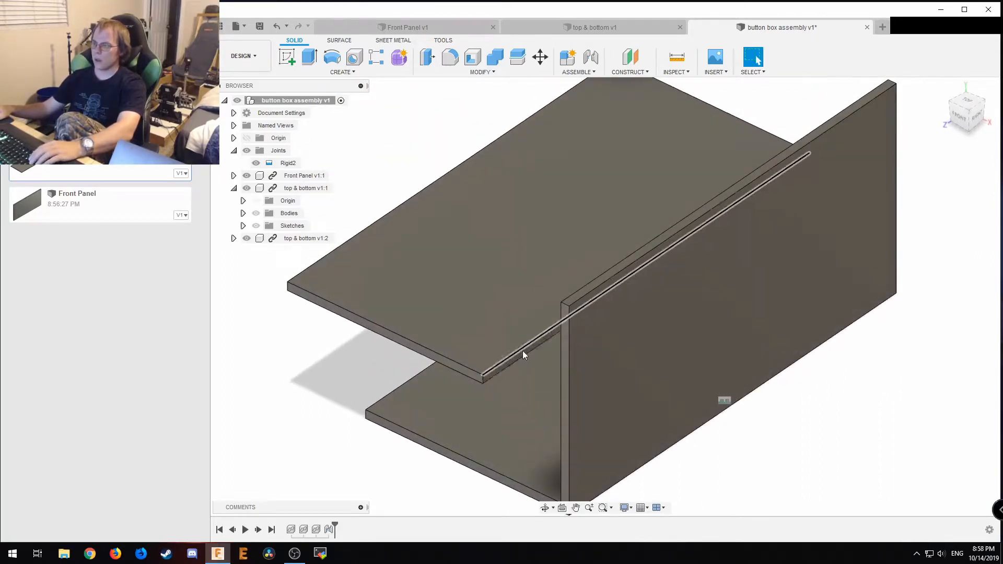
left_click(585, 284, "ctrl")
key("j")
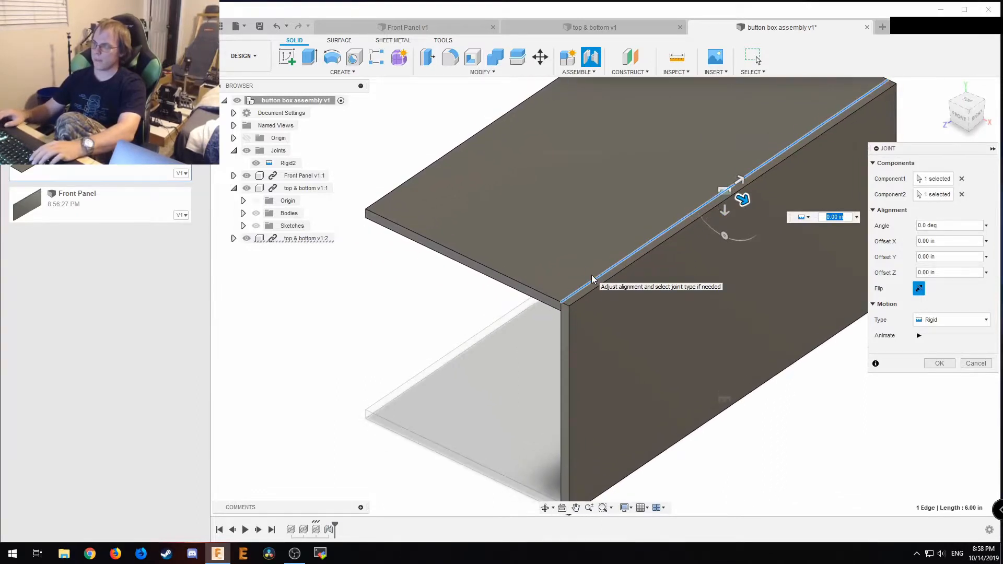
key("Return")
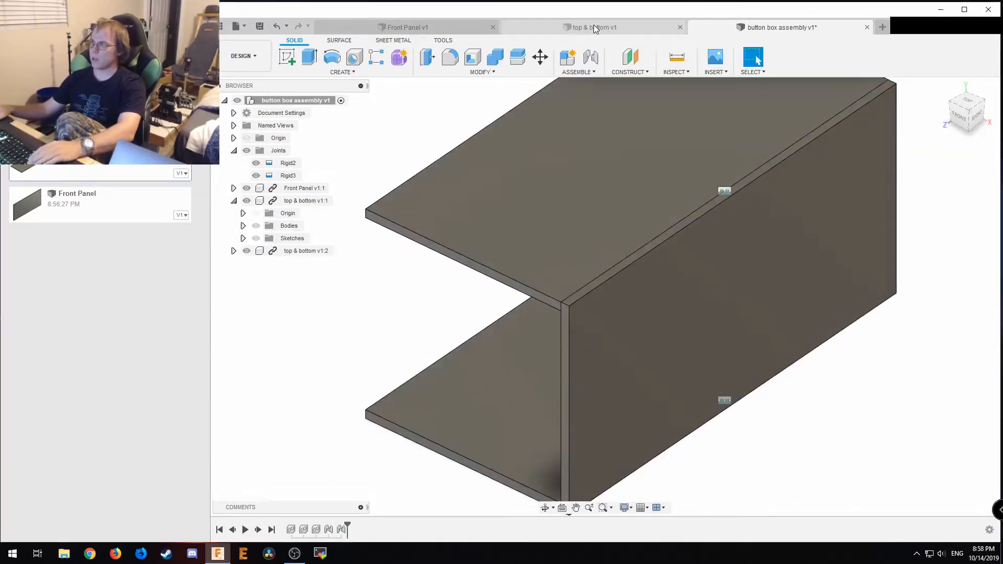
In the top & bottom design, extrude one long side face inward to shorten the plate to 2.875 in deep, and save the new version.
left_click(596, 27)
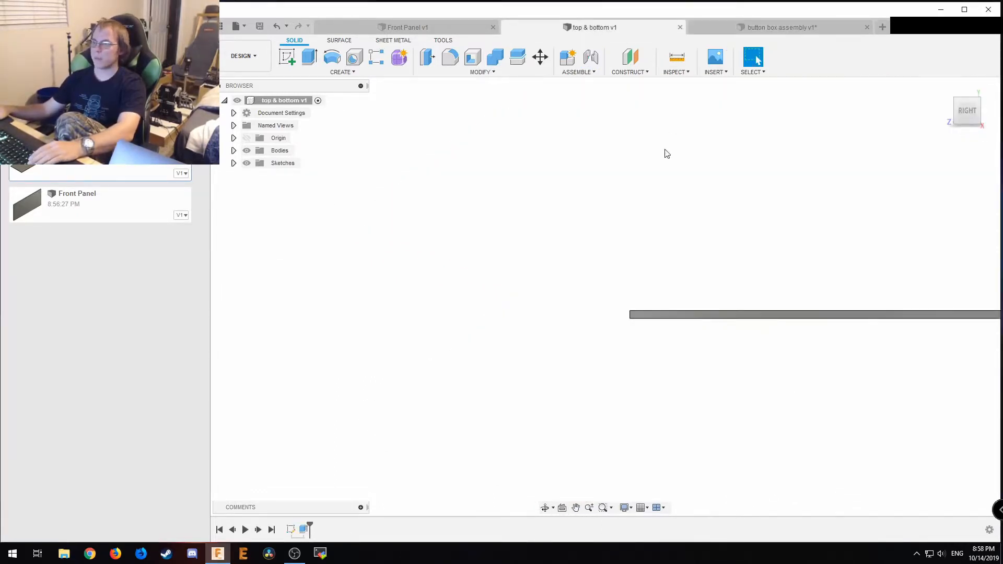
middle_click_drag(559, 140, 653, 243, "shift")
mouse_move(718, 354)
middle_mouse_down("shift")
mouse_move(600, 302)
mouse_move(717, 325)
mouse_move(707, 344)
middle_mouse_up("shift")
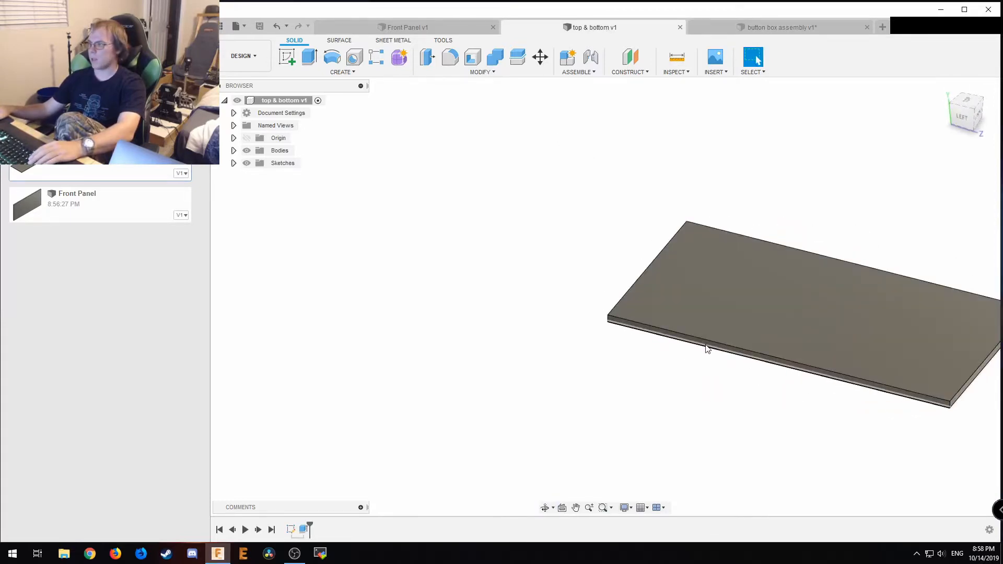
left_click(707, 347)
scroll(704, 335, "up", 5)
key("e")
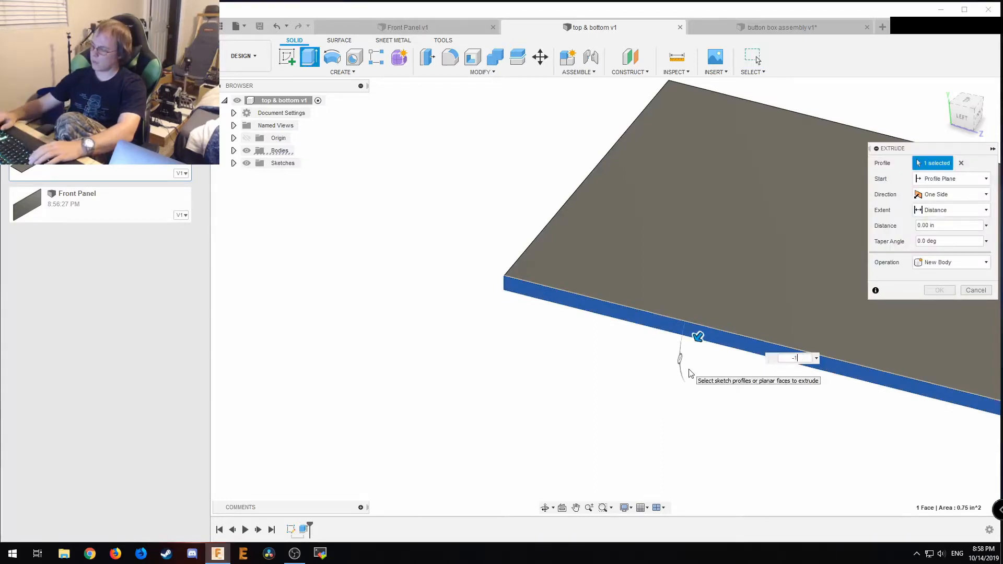
type("-1")
key("Return")
key("ctrl+s")
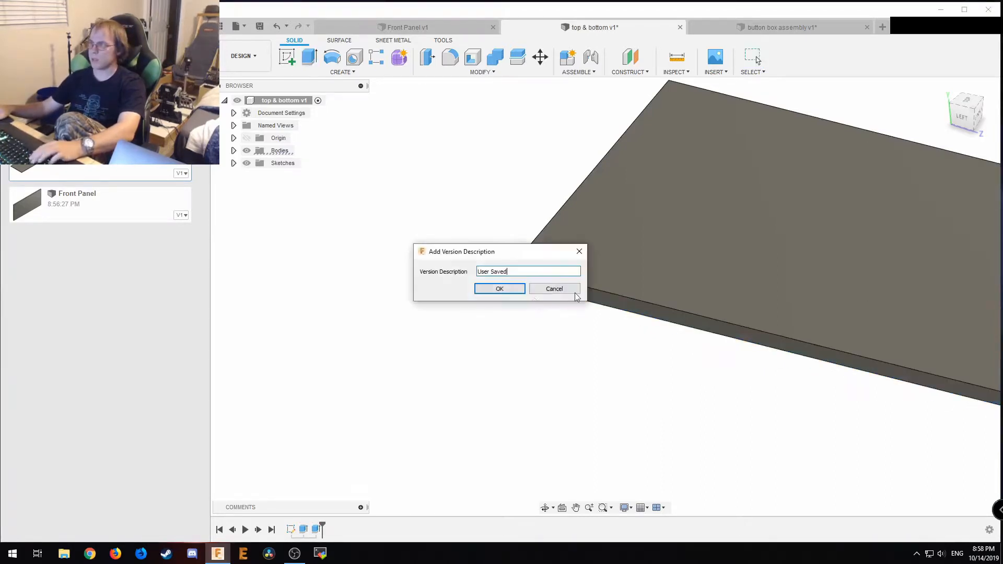
left_click(499, 289)
In the button box assembly, measure the overall depth, the front panel's width and the clear height between the two plates.
left_click(822, 27)
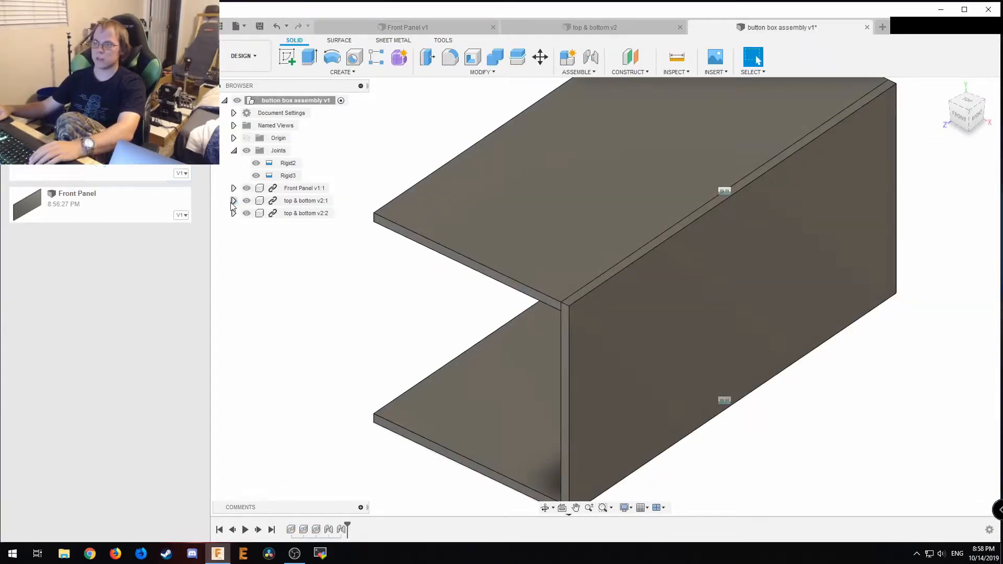
left_click(234, 151)
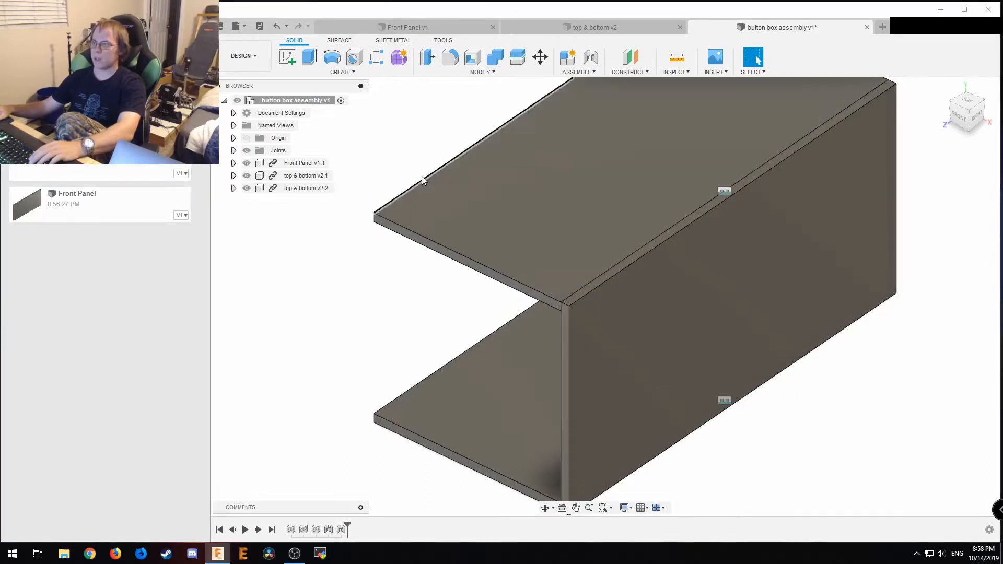
left_click(422, 179)
left_click(648, 252, "ctrl")
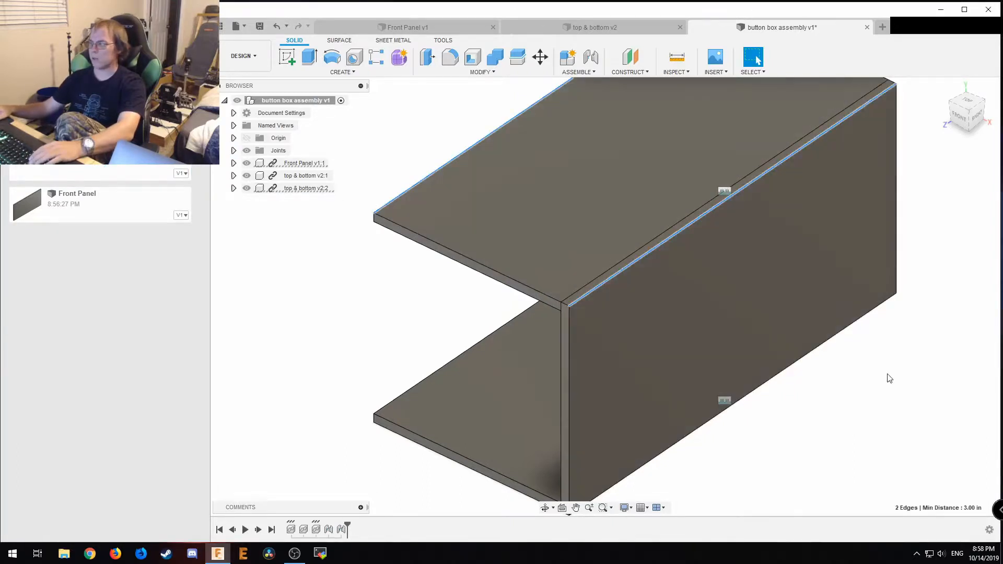
left_click(905, 247)
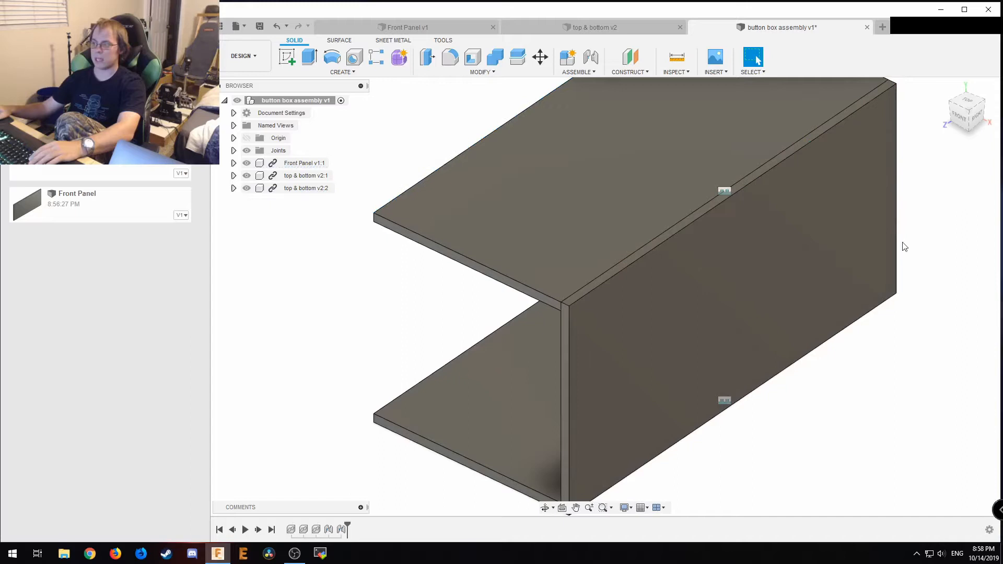
left_click(898, 215)
left_click(569, 410, "ctrl")
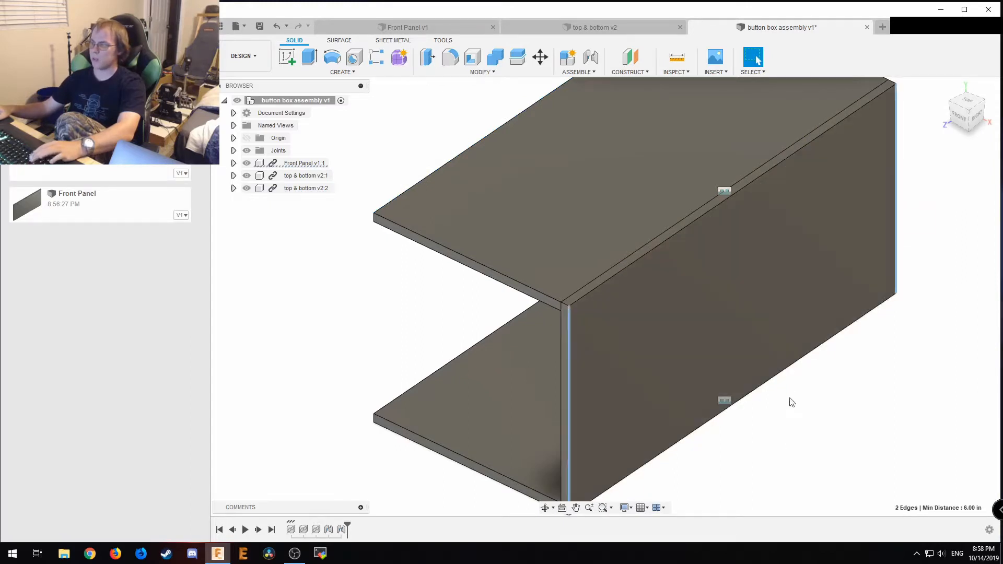
scroll(784, 367, "down", 2)
middle_click_drag(760, 430, 747, 385)
scroll(747, 385, "down", 1)
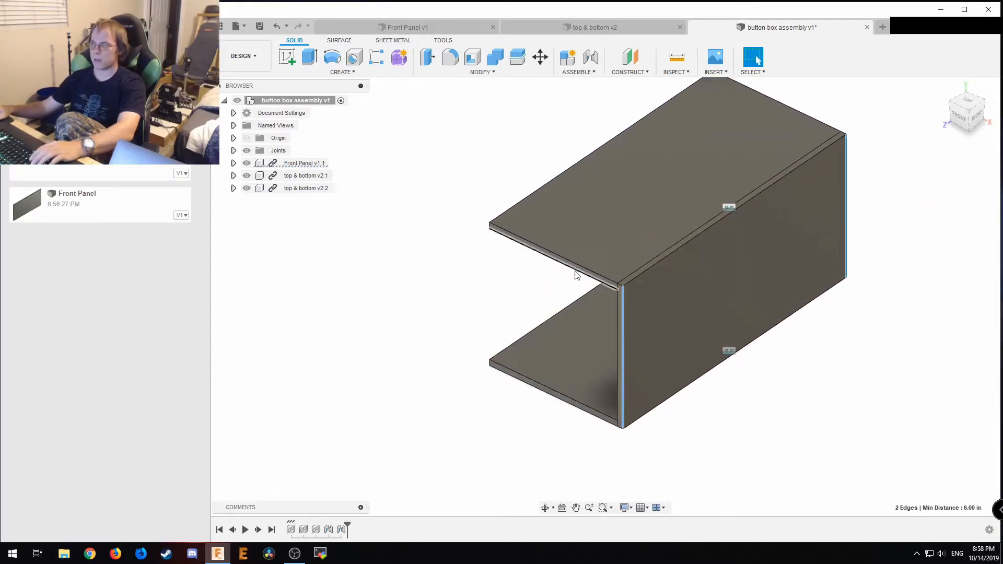
left_click(575, 273)
left_click(578, 402, "ctrl")
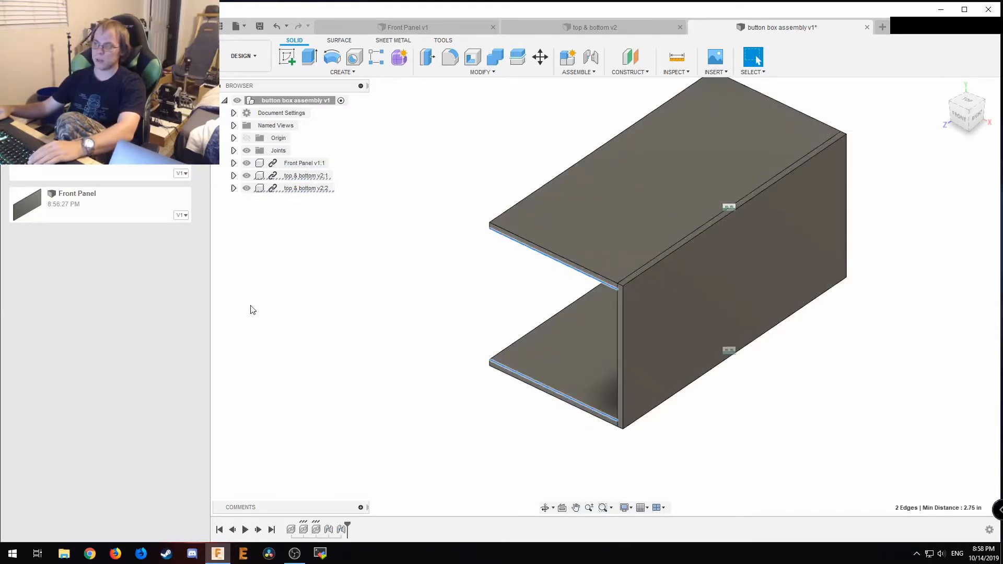
In a new design, draw a 1/8 by 2.75 in rectangle from the origin on the horizontal plane and extrude it 2.75 in.
left_click(884, 26)
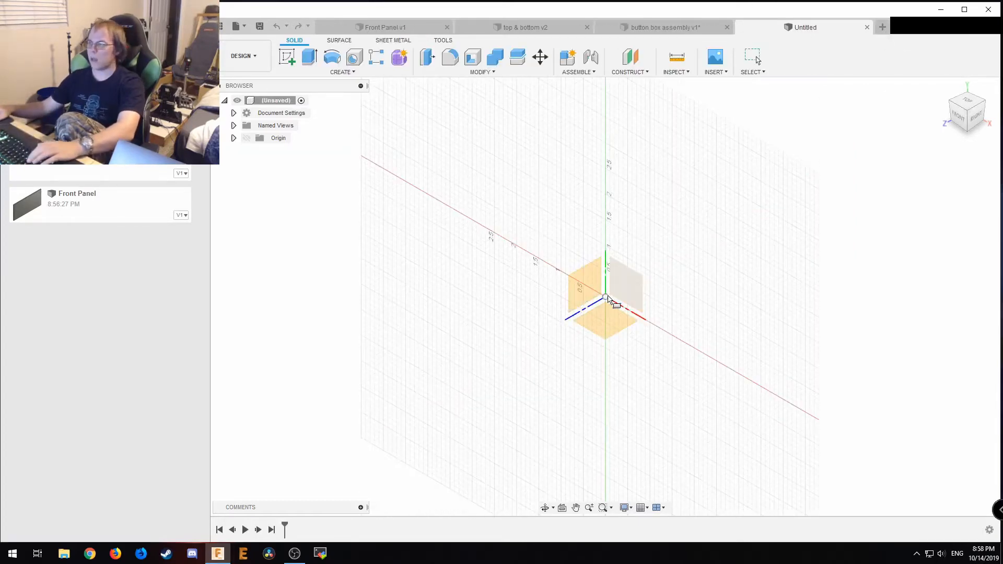
left_click(594, 319)
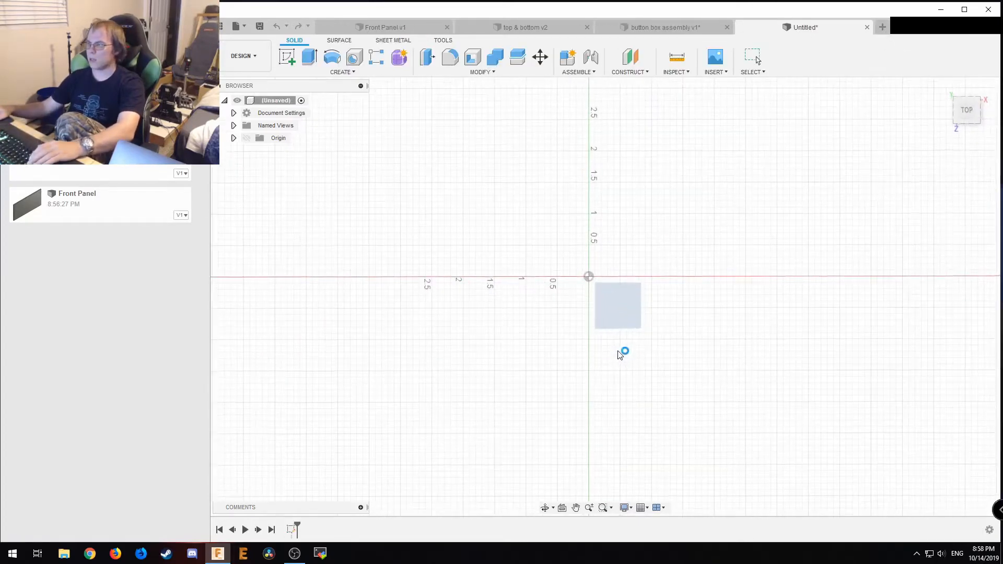
left_click(586, 276)
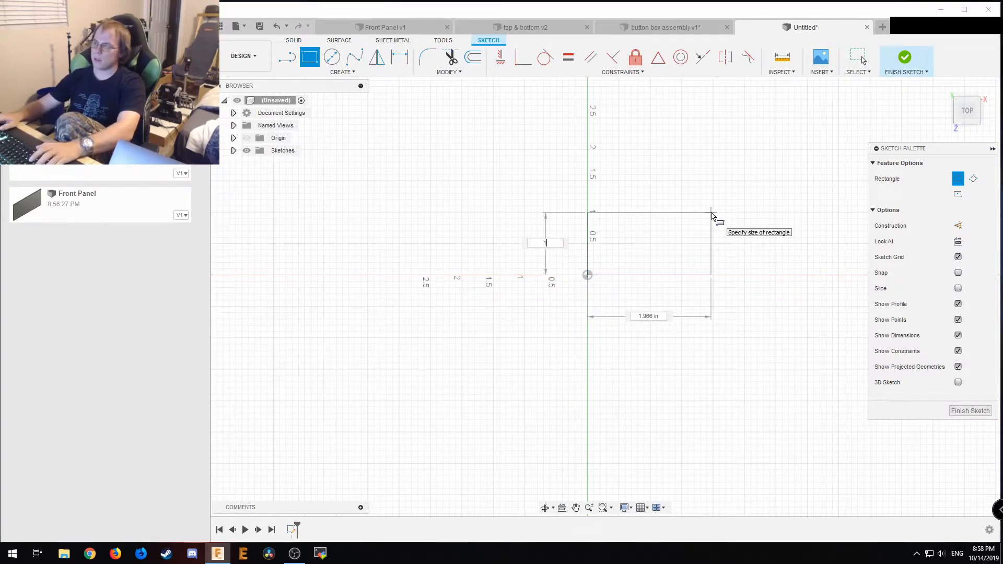
type("1/8")
key("Tab")
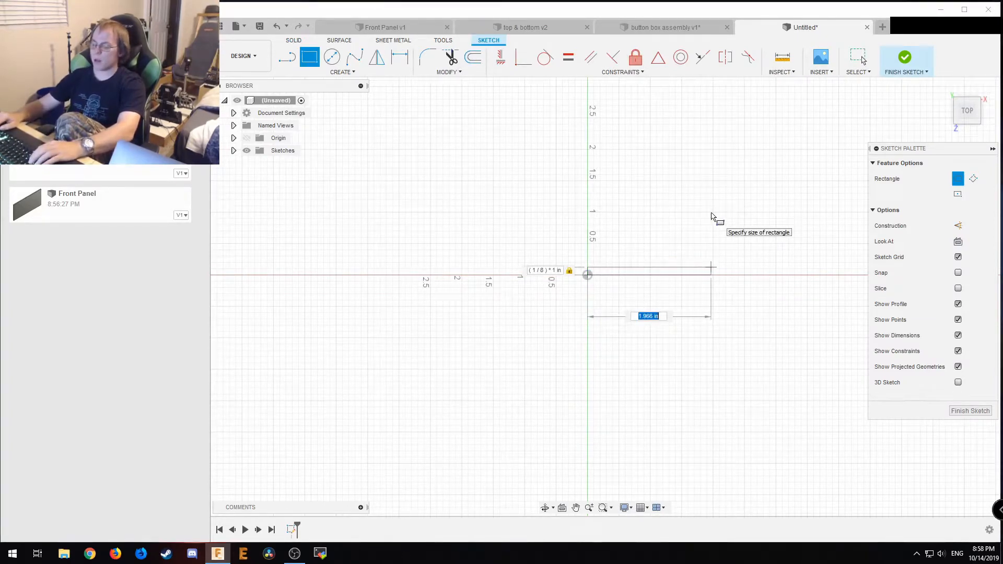
type("2.75")
key("Return")
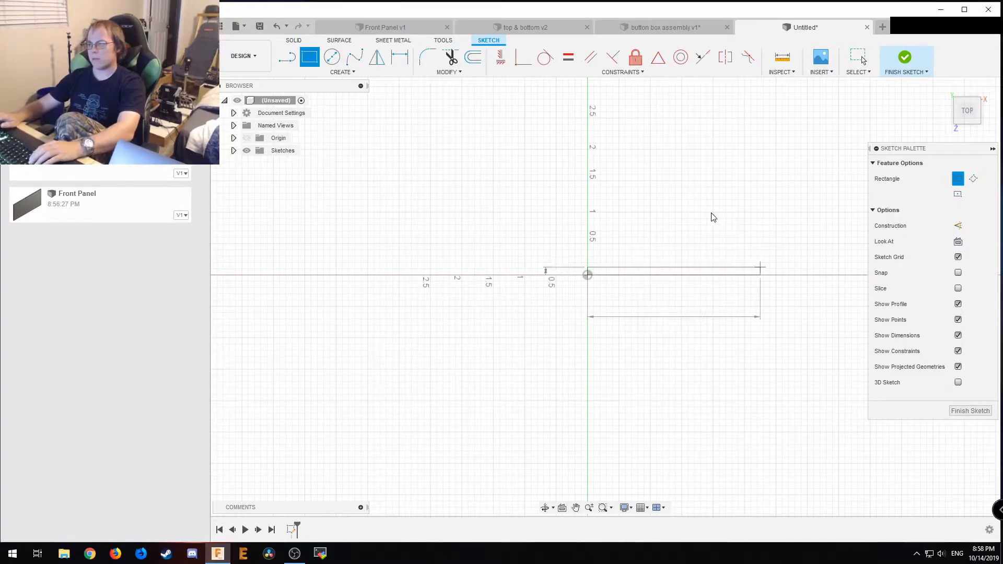
key("e")
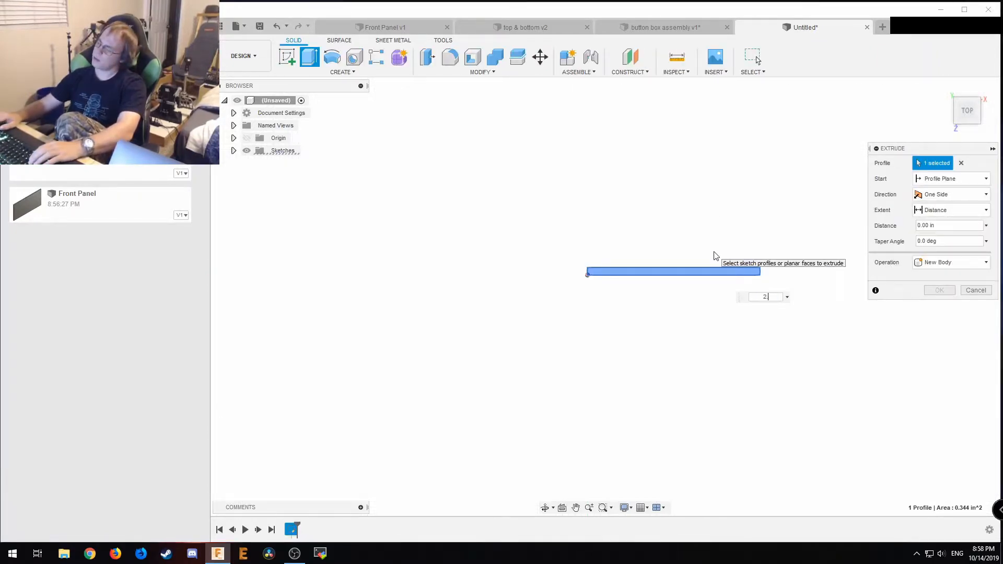
key("Return")
Extend the square plate by extruding its narrow vertical side face 3-2.75-1/8 in, joined to the existing body.
middle_click_drag(834, 366, 799, 316, "shift")
scroll(747, 302, "up", 4)
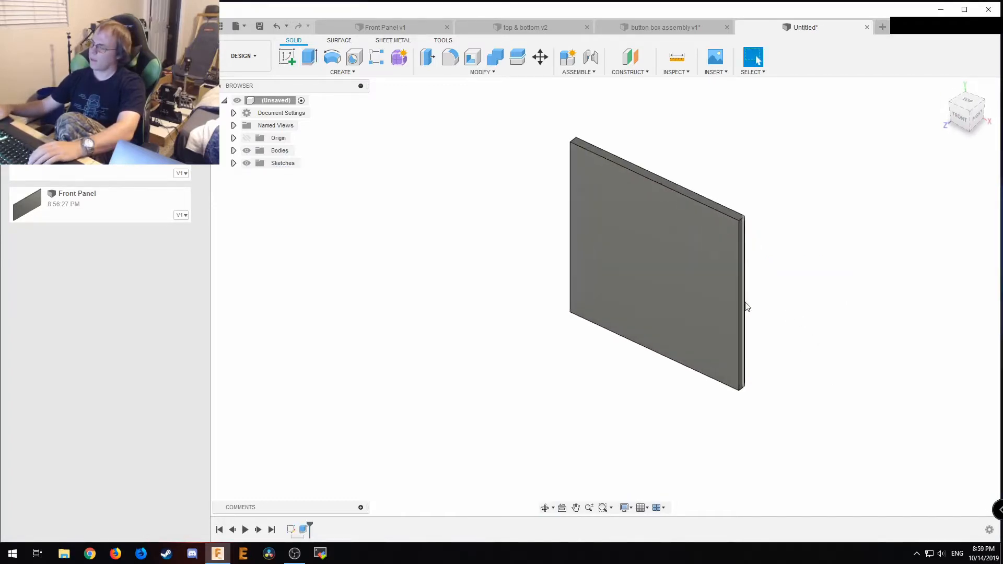
left_click(739, 303)
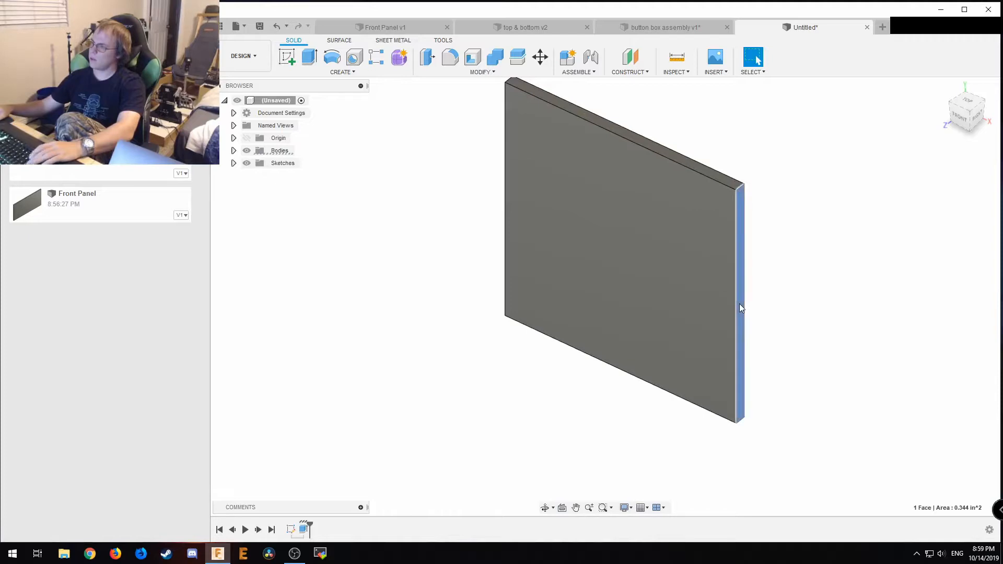
type("e")
type("3-")
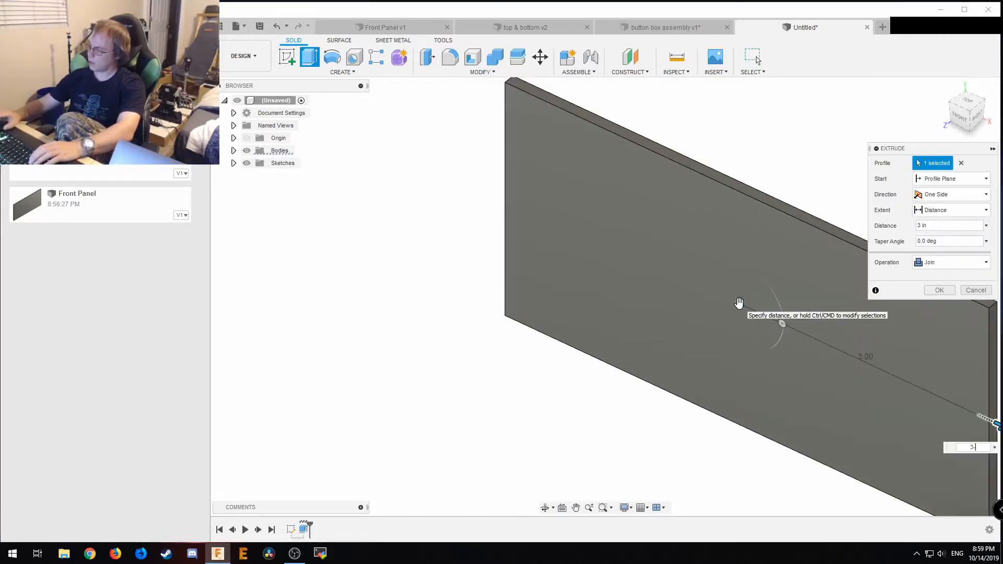
type("2.75-")
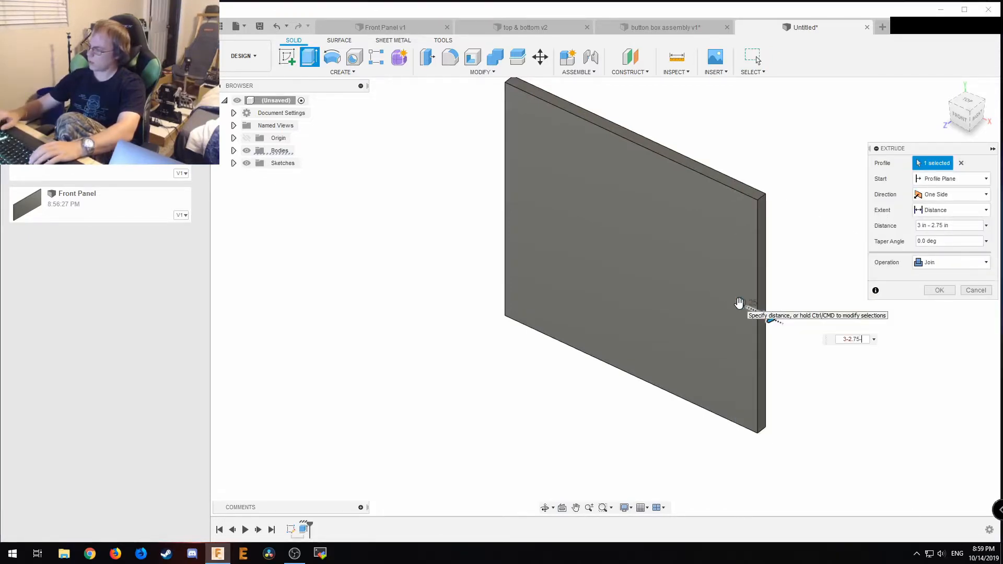
type("1")
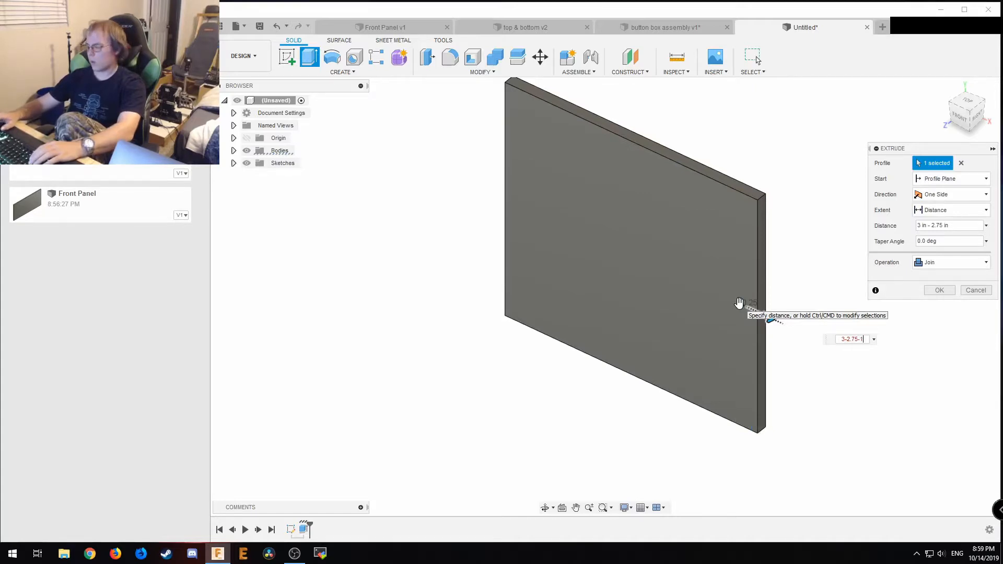
type("/8")
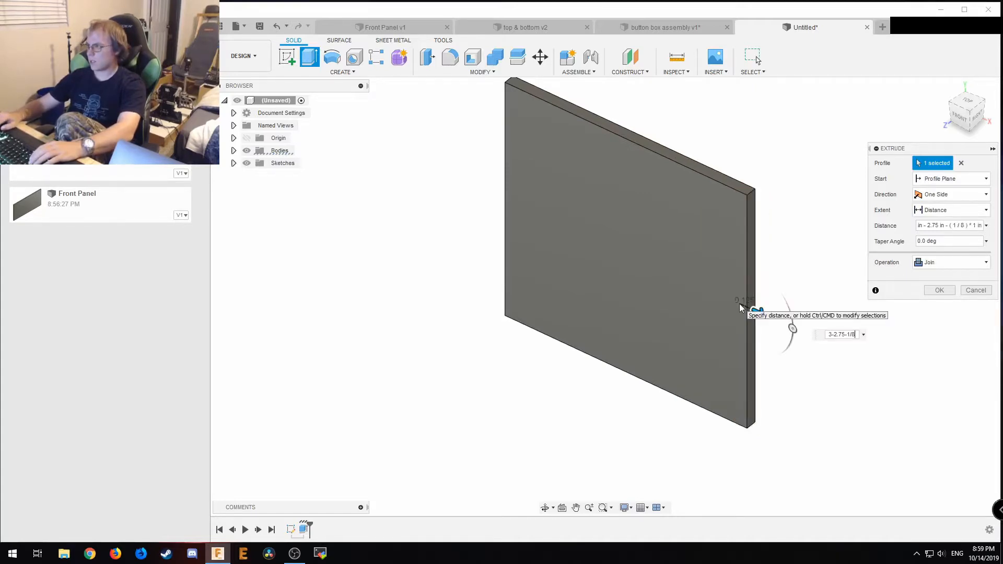
key("Return")
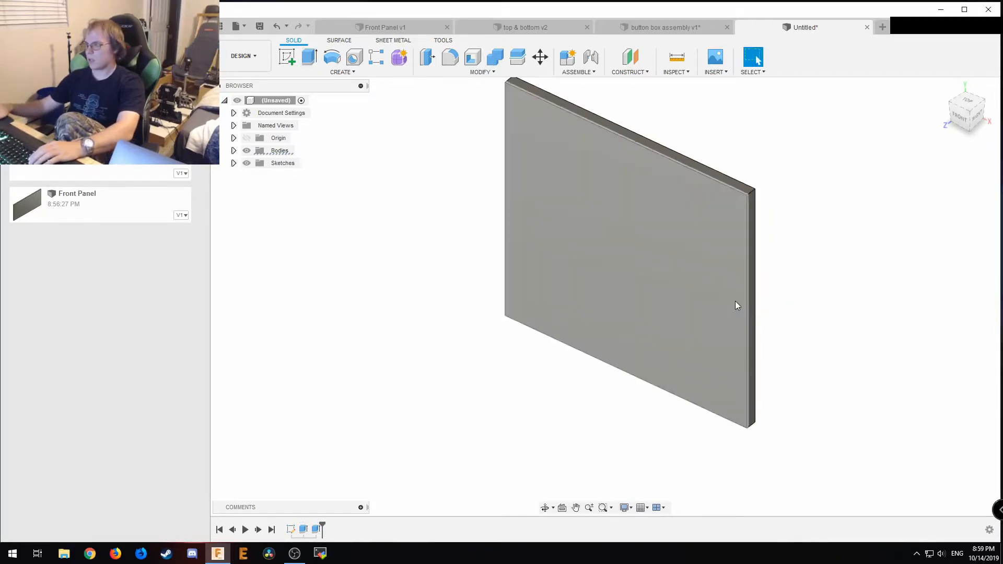
Save the side plate design as "button box side" in the Button Box folder.
key("ctrl+s")
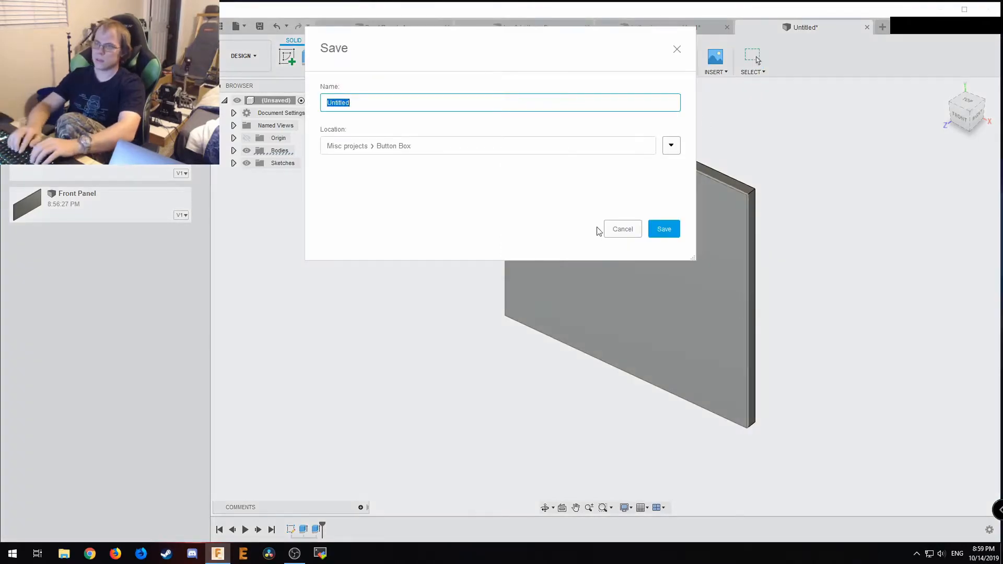
type("button box side")
key("Return")
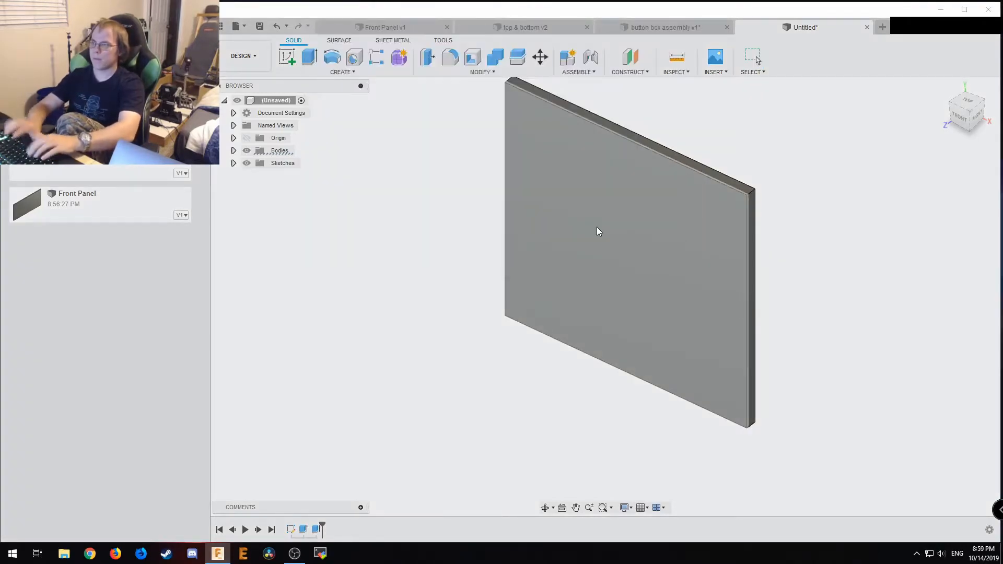
Insert the button box side into the button box assembly and move it beside the open end of the box.
left_click(669, 28)
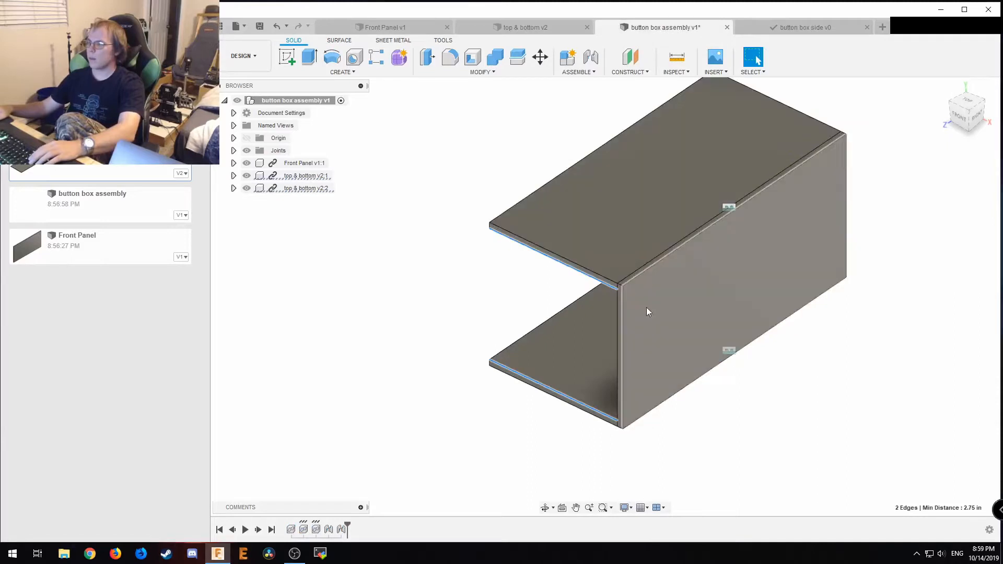
left_click_drag(100, 152, 372, 397)
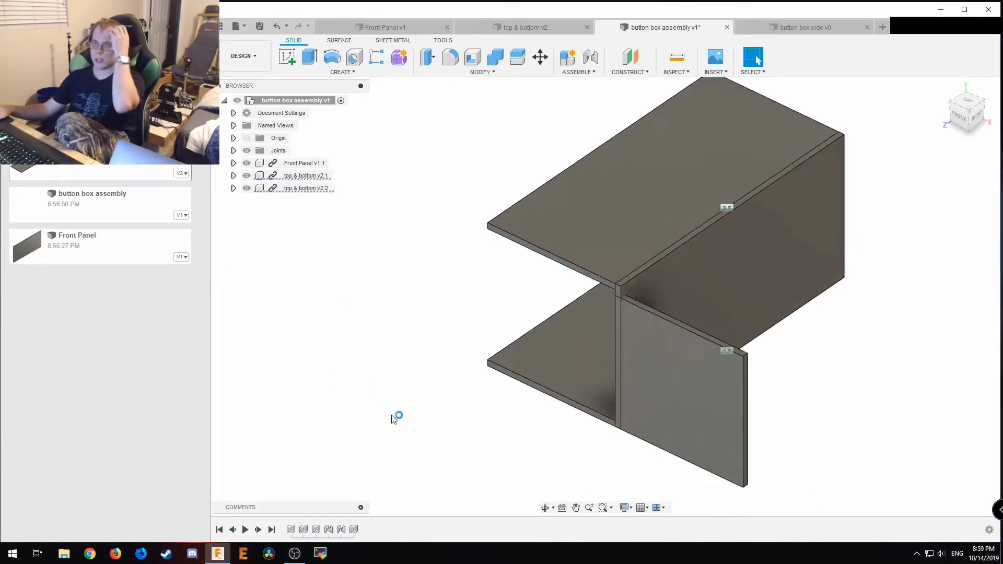
left_click_drag(574, 430, 435, 366)
key("Return")
Join the upper edge of the button box side to the top panel's end edge with a rigid joint.
scroll(482, 384, "up", 6)
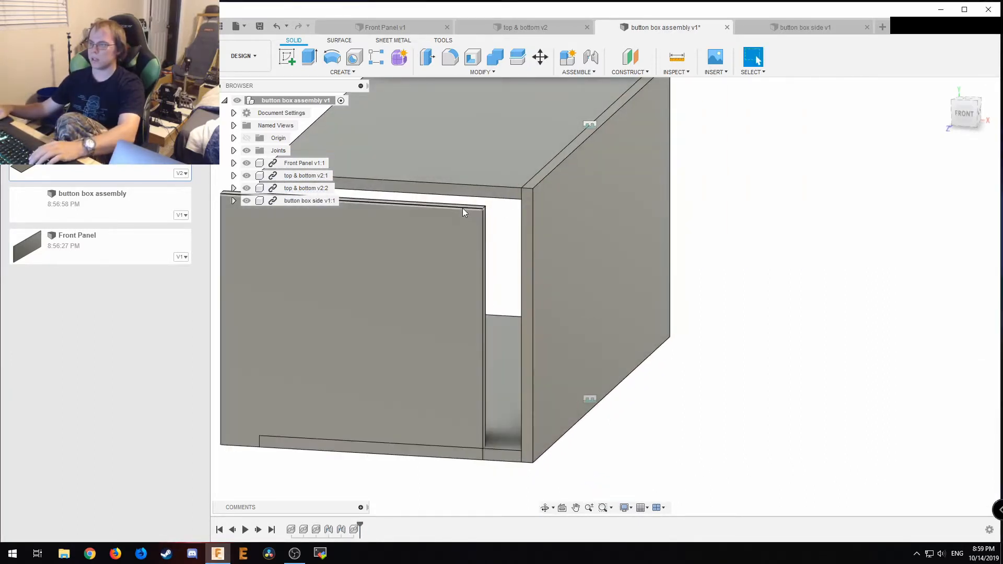
left_click(463, 206)
left_click(467, 197, "ctrl")
key("j")
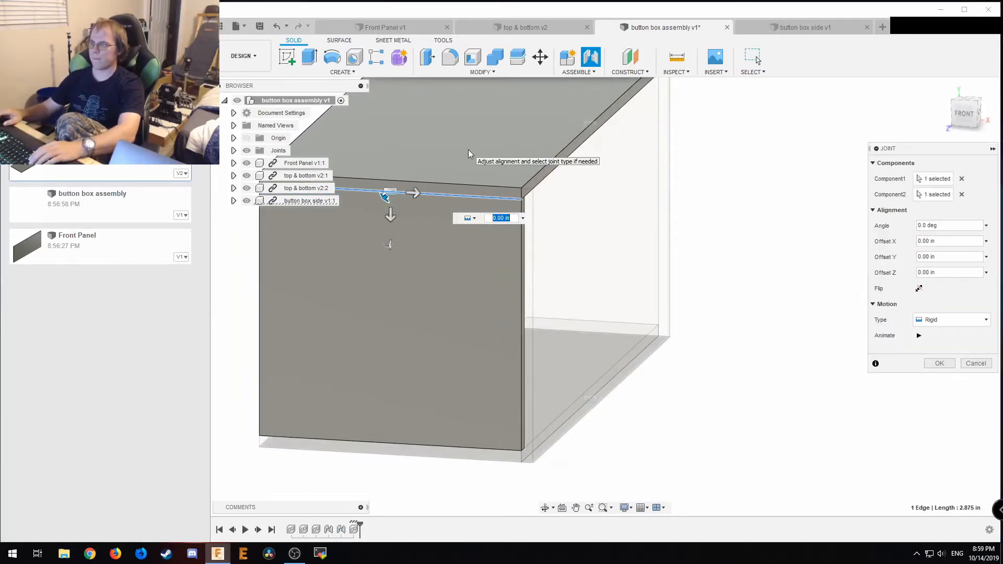
key("Return")
Add a second copy of the button box side and move it beside the remaining open end of the box.
middle_click_drag(575, 276, 660, 294, "shift")
scroll(660, 294, "down", 3)
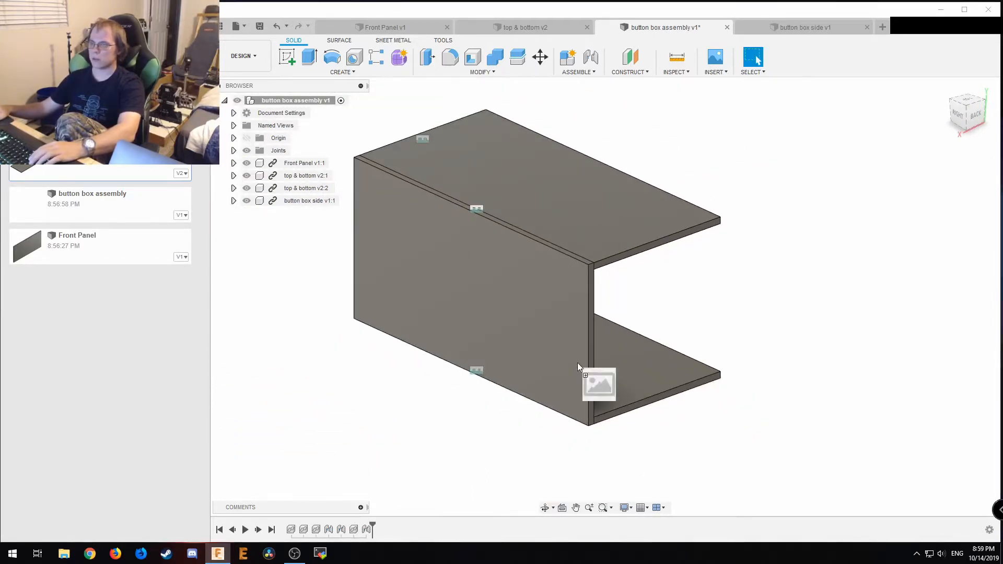
key("ctrl+v")
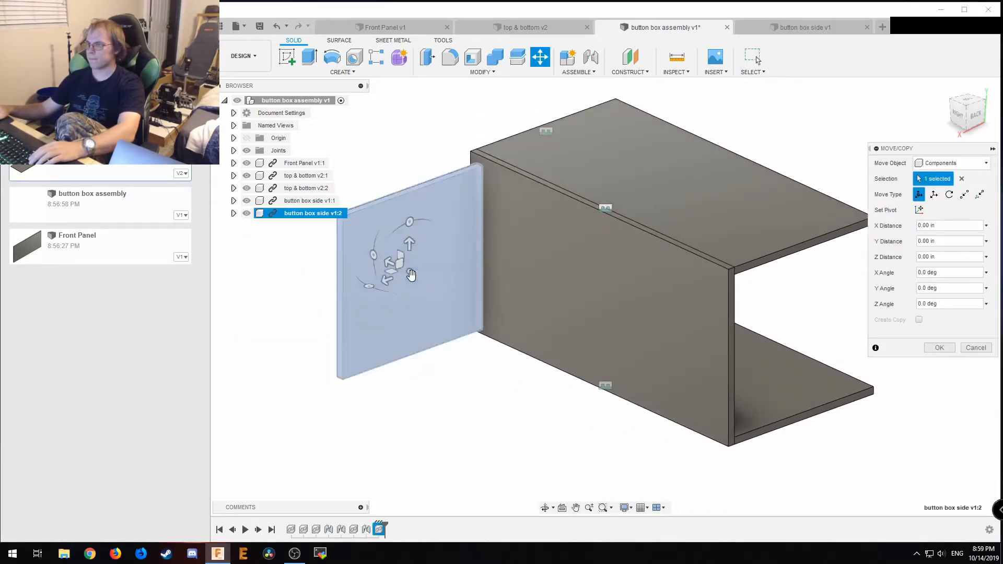
left_click_drag(385, 267, 807, 336)
key("Return")
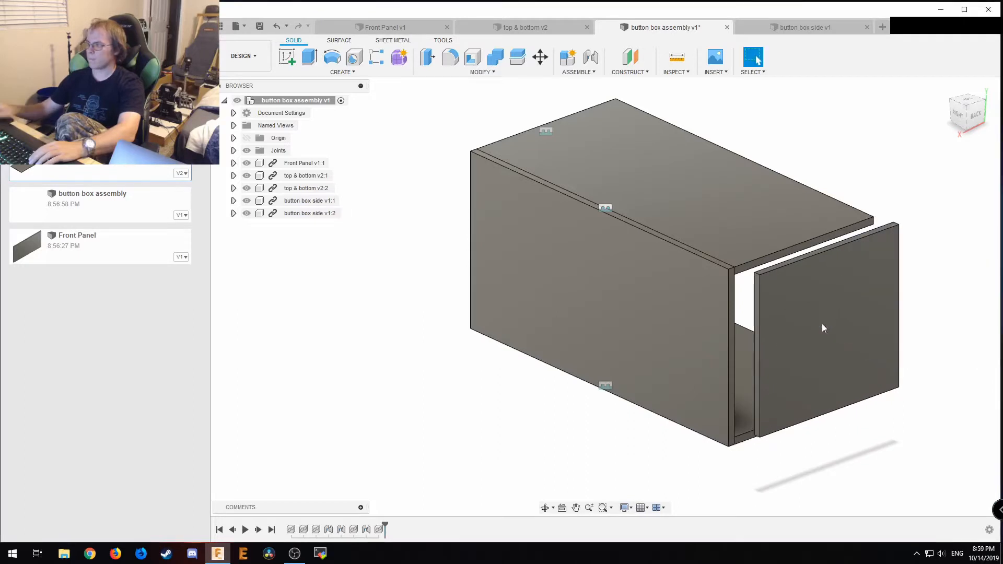
Join the upper edge of the second side plate to the top panel's end edge with a rigid joint.
left_click(848, 244)
key("j")
left_click(821, 247)
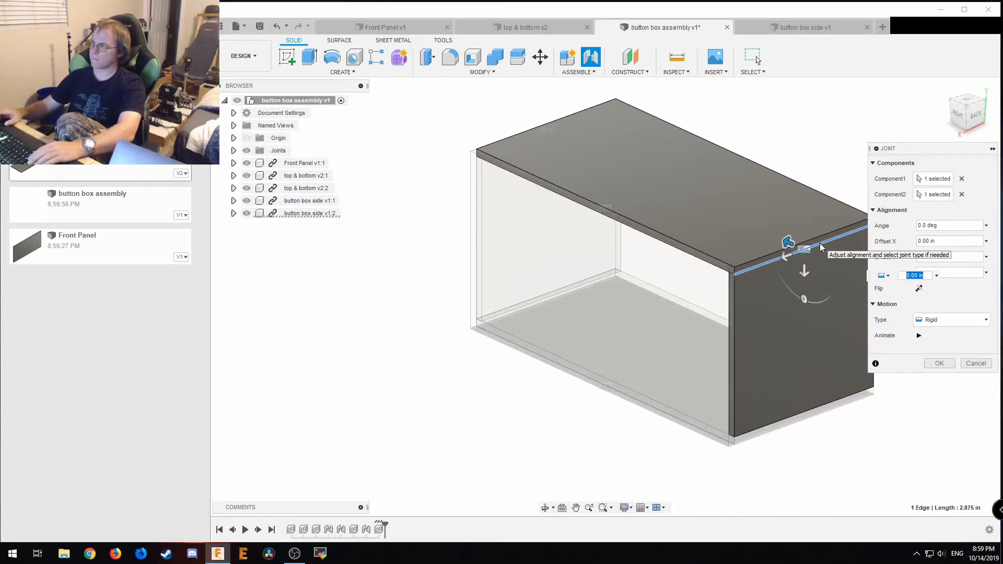
key("Return")
Save the finished button box assembly as a new version.
scroll(832, 459, "up", 2)
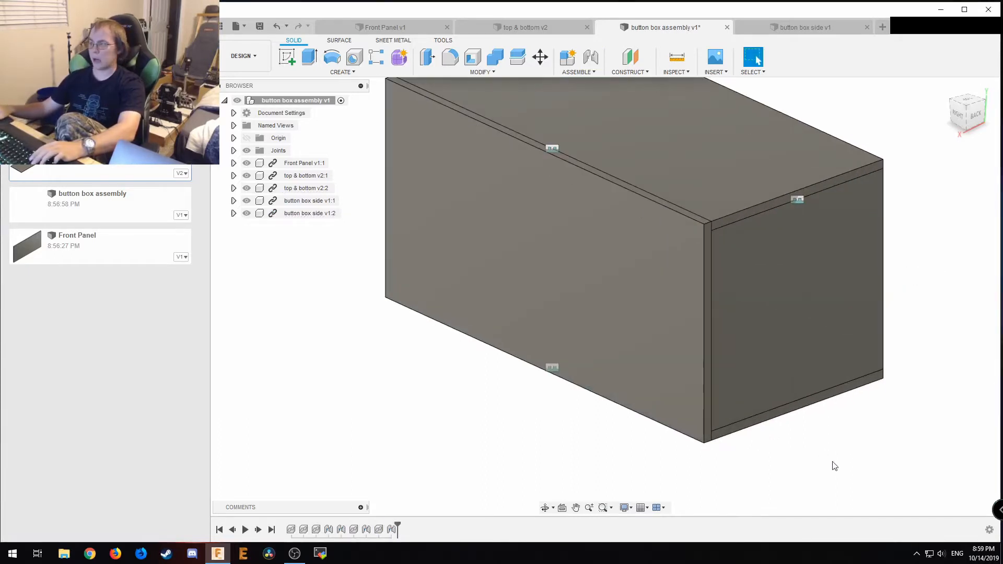
scroll(832, 459, "down", 4)
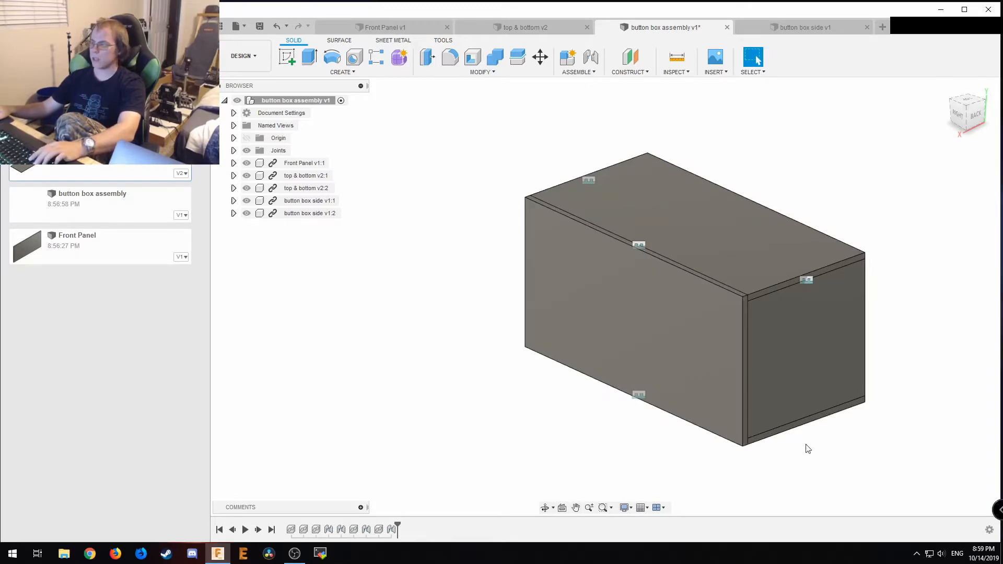
key("ctrl+s")
left_click(500, 289)
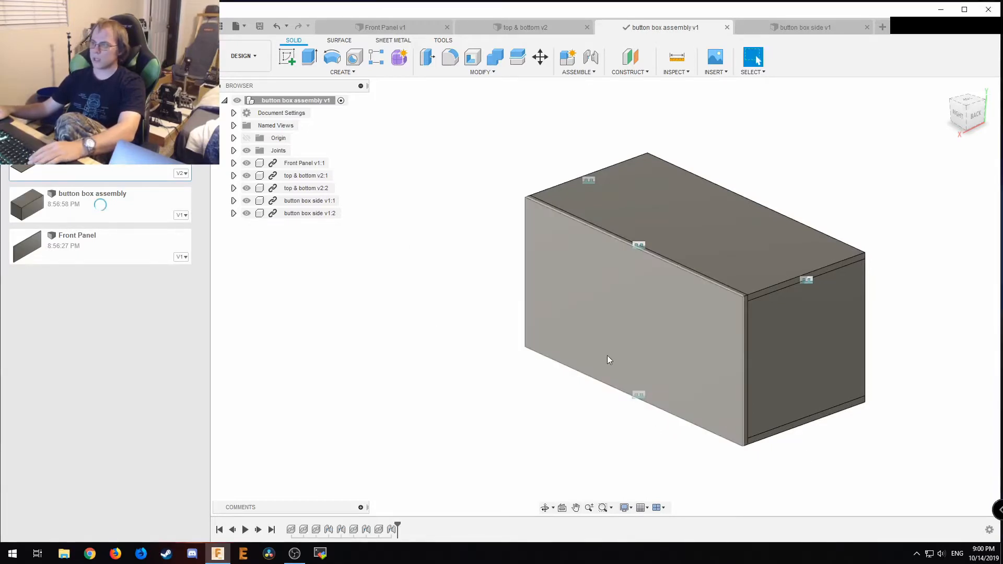
In the Front Panel design, sketch a 1 in high rectangle on the large face, from the origin across the full 6 in width.
left_click(447, 23)
key("r")
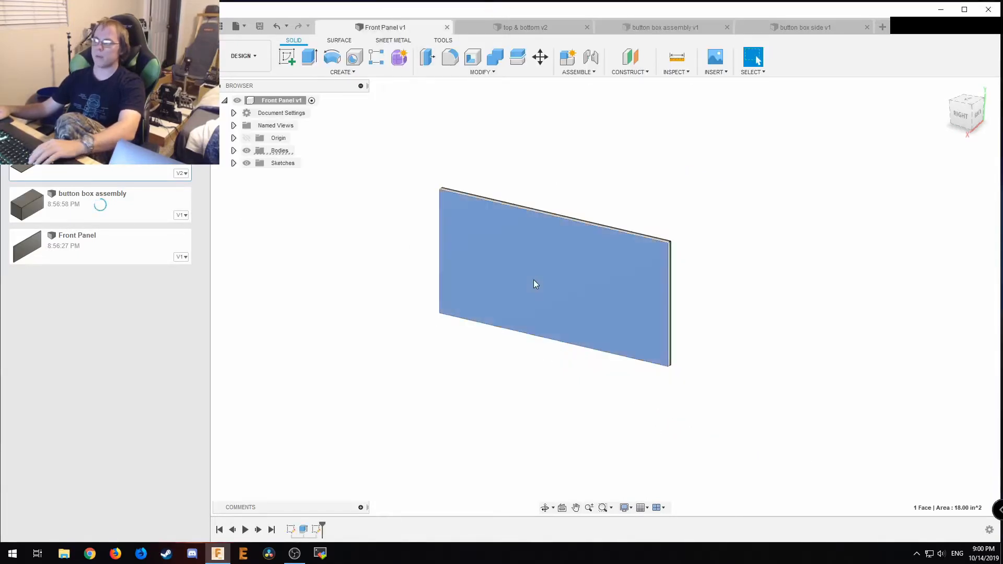
left_click(534, 282)
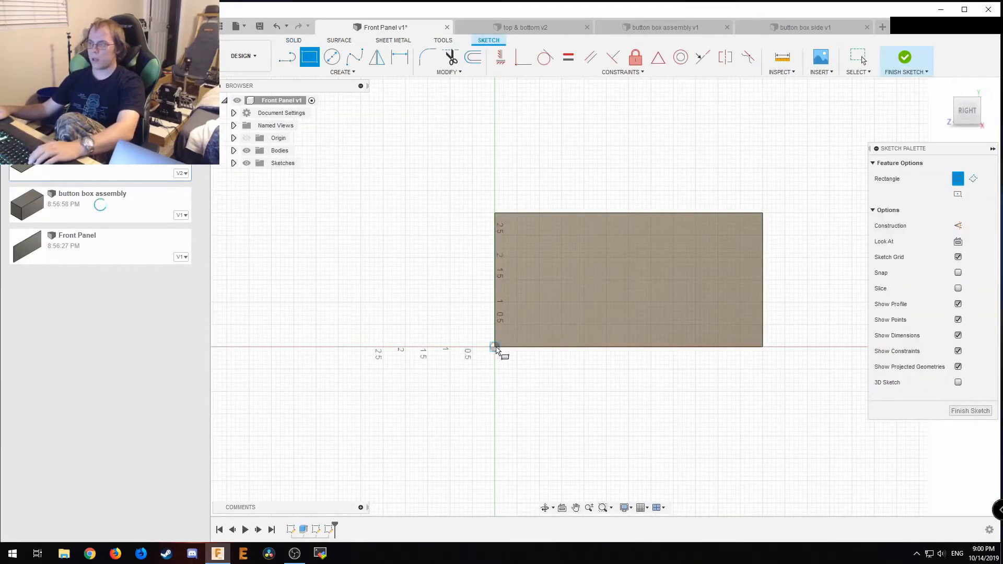
left_click(495, 347)
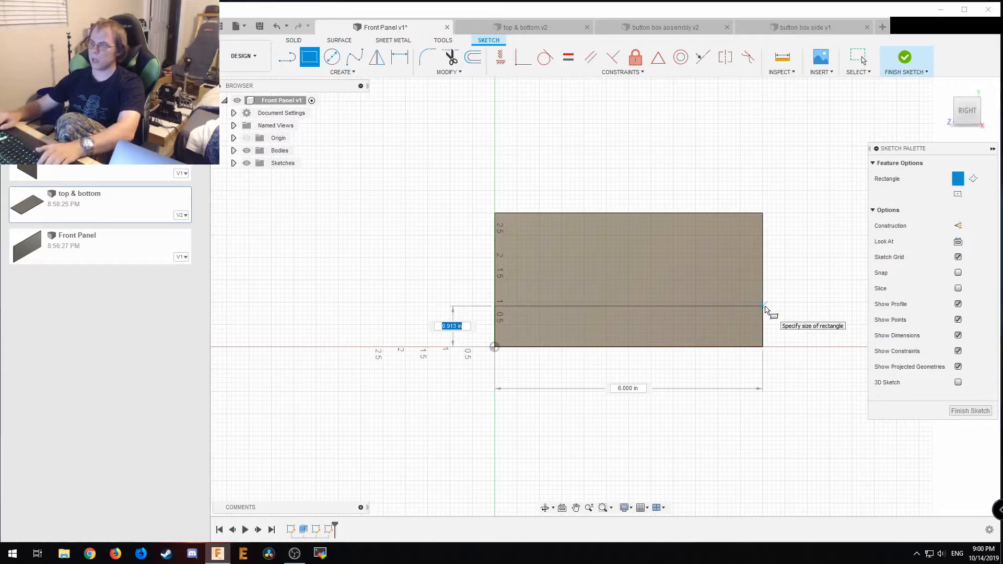
key("Return")
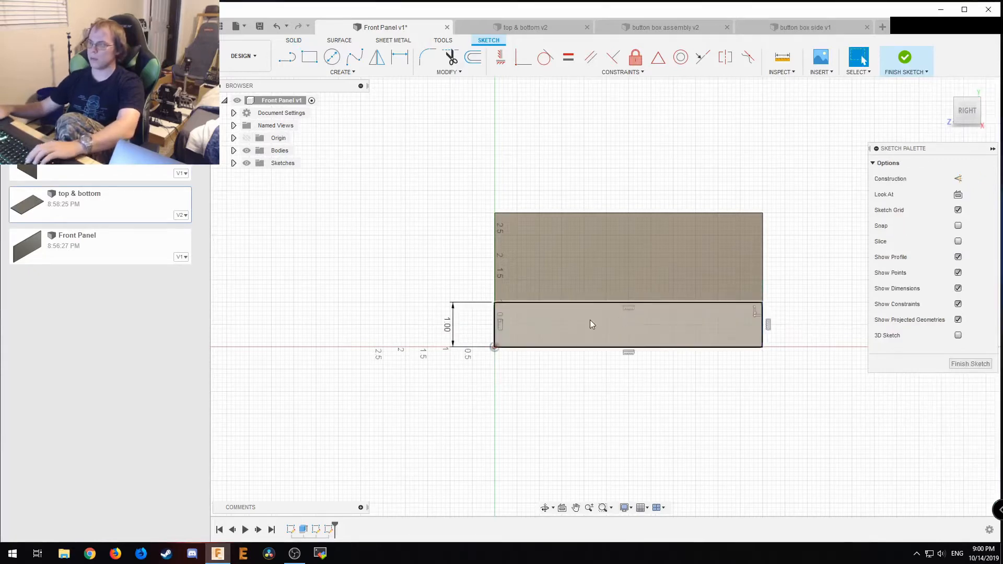
Draw a second full-width rectangle 1 in high directly above the first one.
left_click(497, 307)
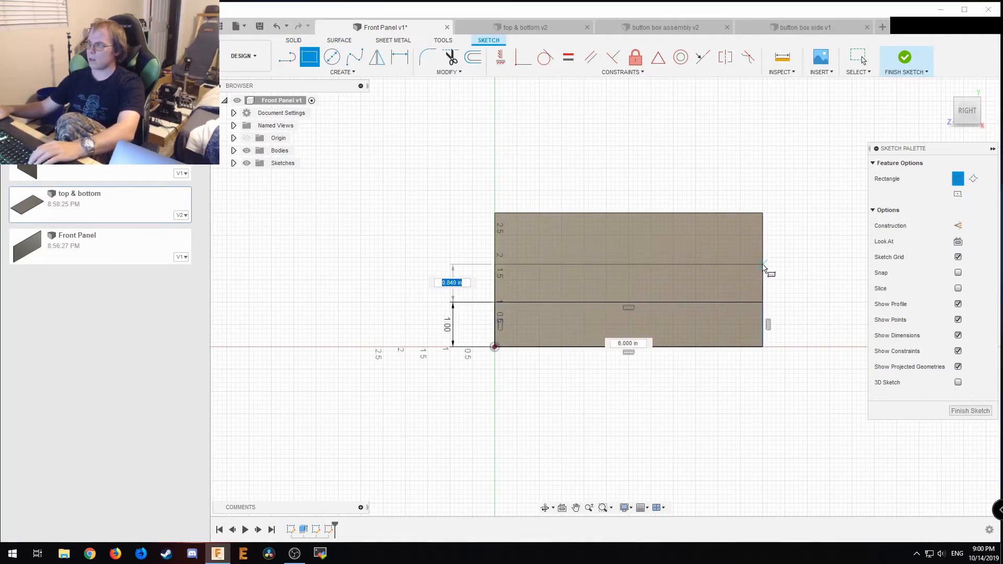
type("1")
key("Return")
key("Escape")
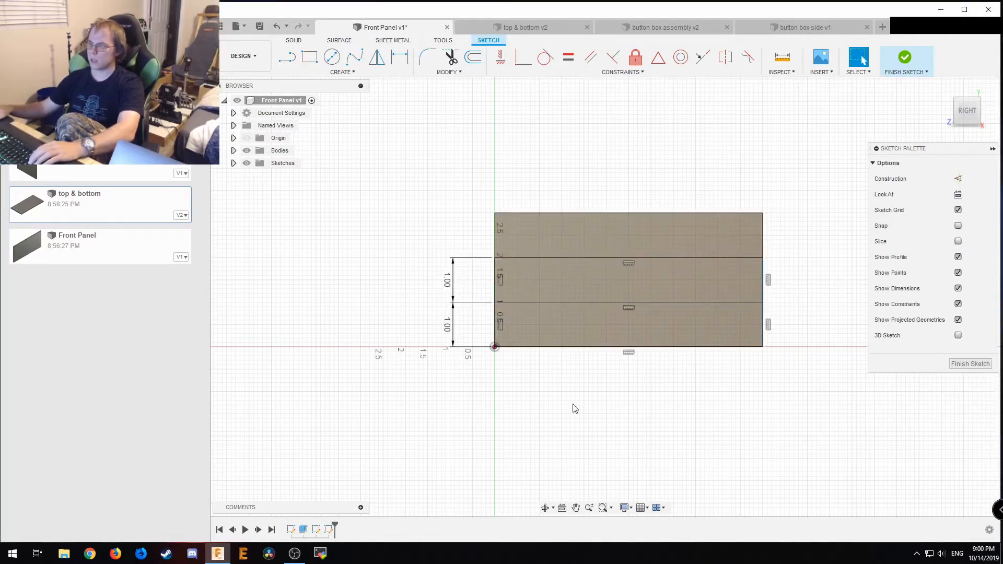
Draw a 1 by 3 in rectangle from the panel's upper corner above the origin down to the bottom edge.
key("r")
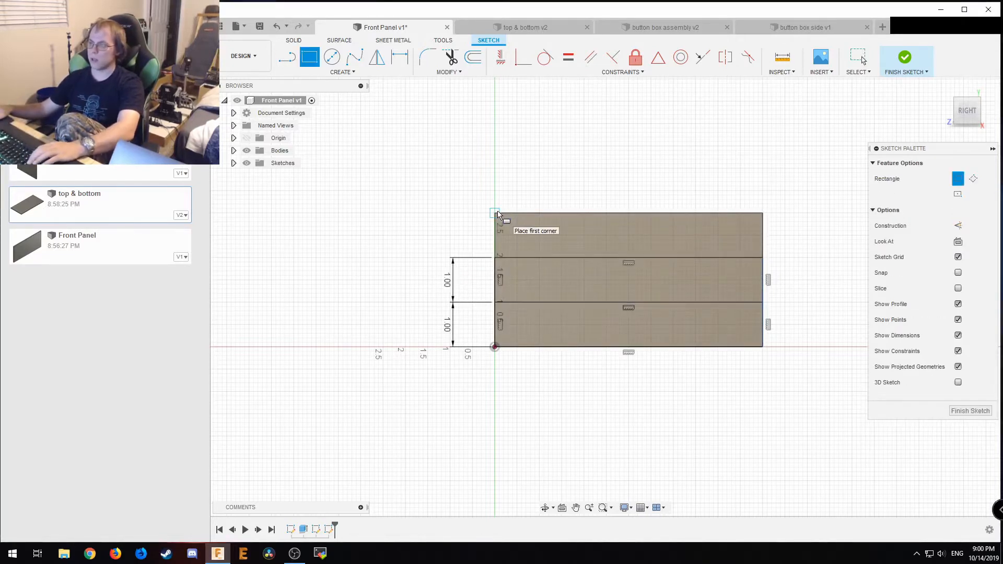
left_click(497, 214)
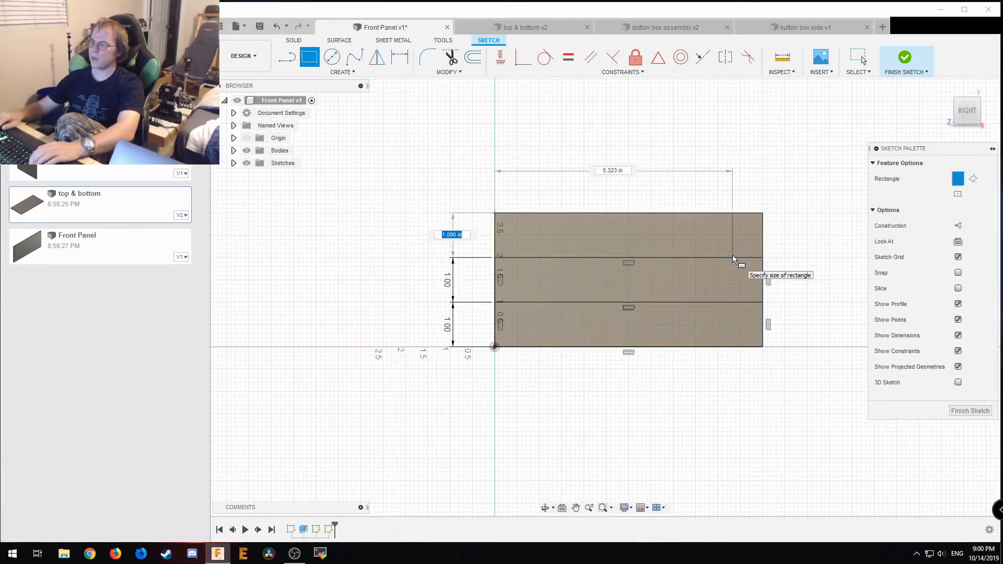
key("Tab")
type("1")
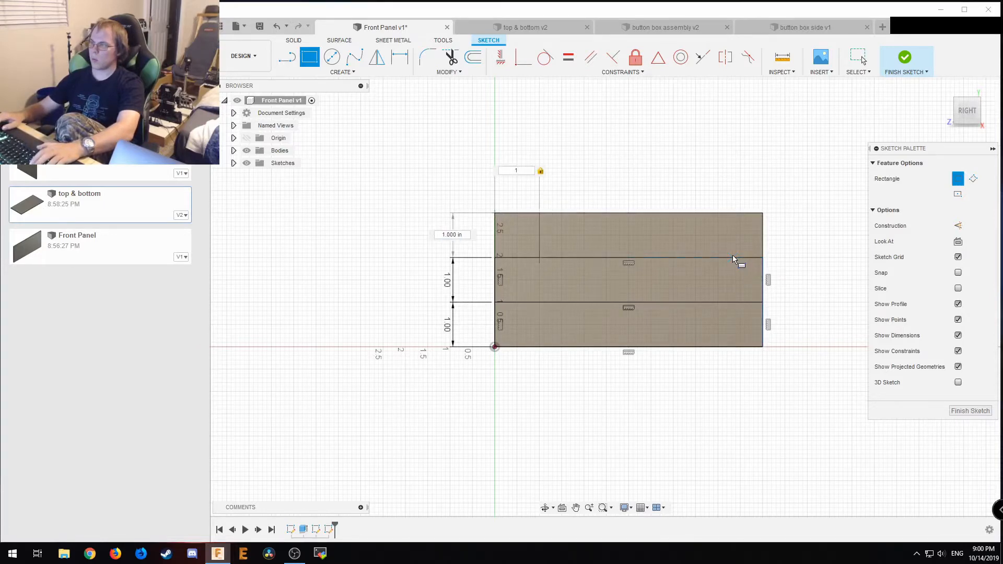
key("Tab")
type("3")
key("Return")
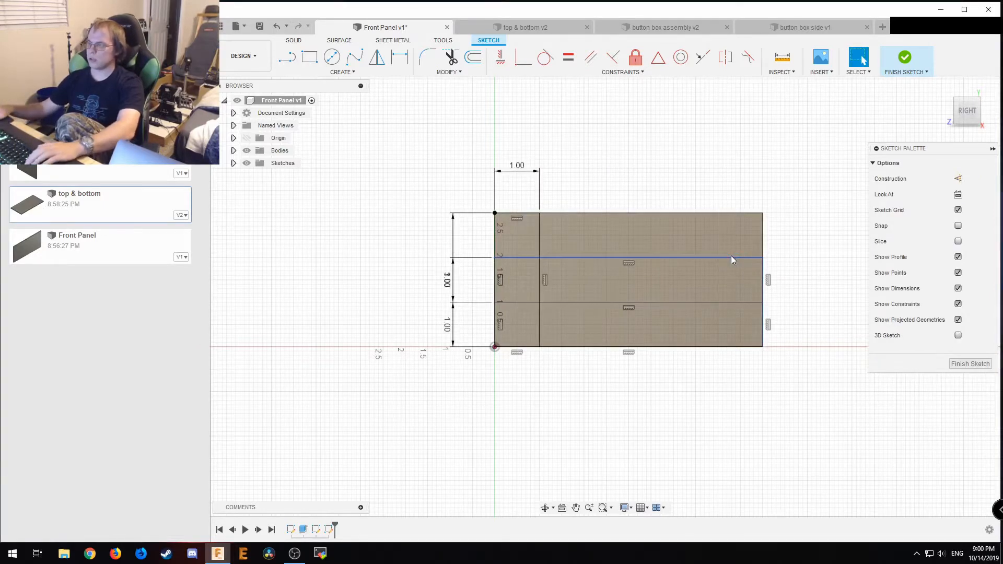
left_click(542, 257)
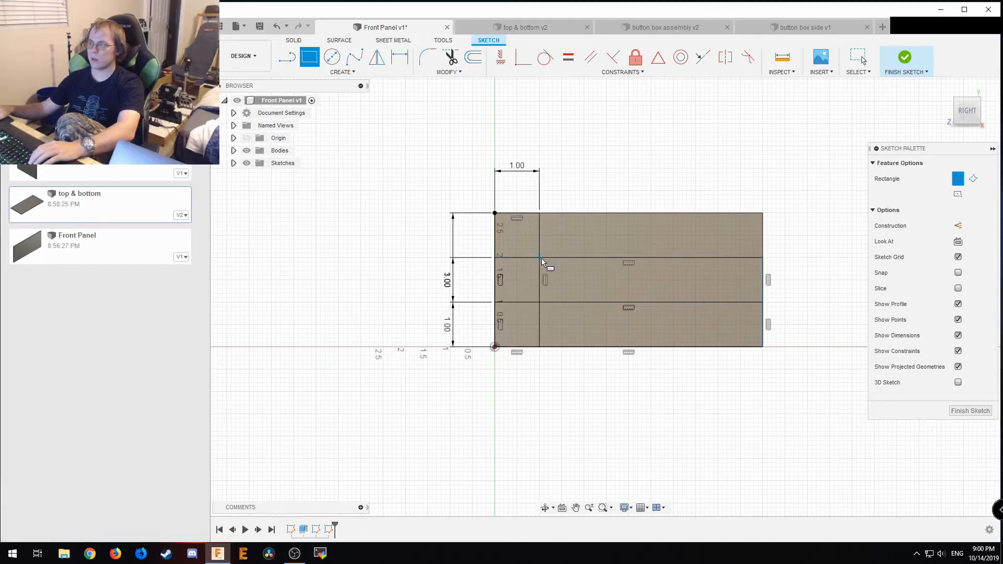
left_click(628, 305)
key("Escape")
key("ctrl+z")
Draw two adjacent 1 in squares in the middle strip, starting at the 1 by 3 in rectangle's vertical line.
key("r")
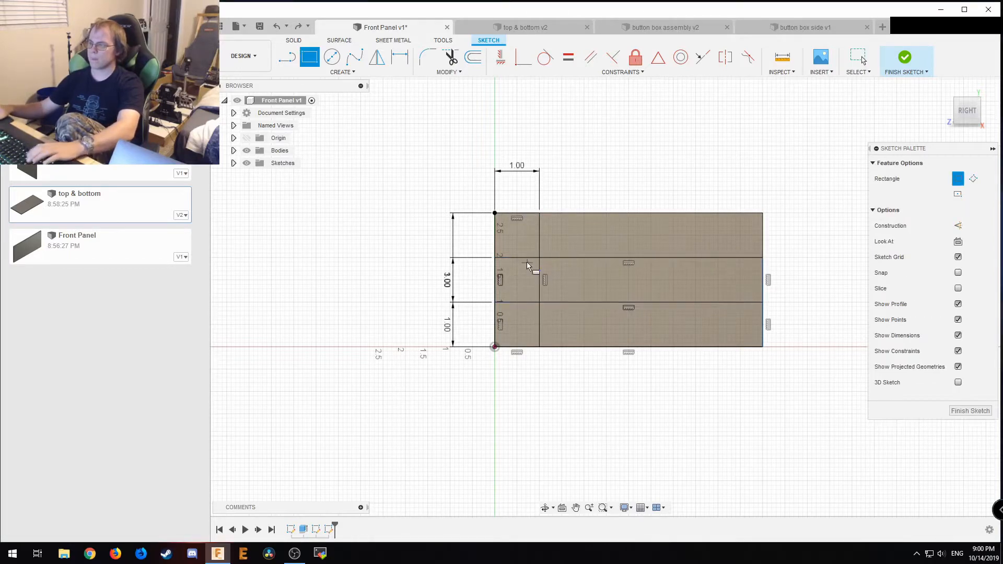
left_click(540, 257)
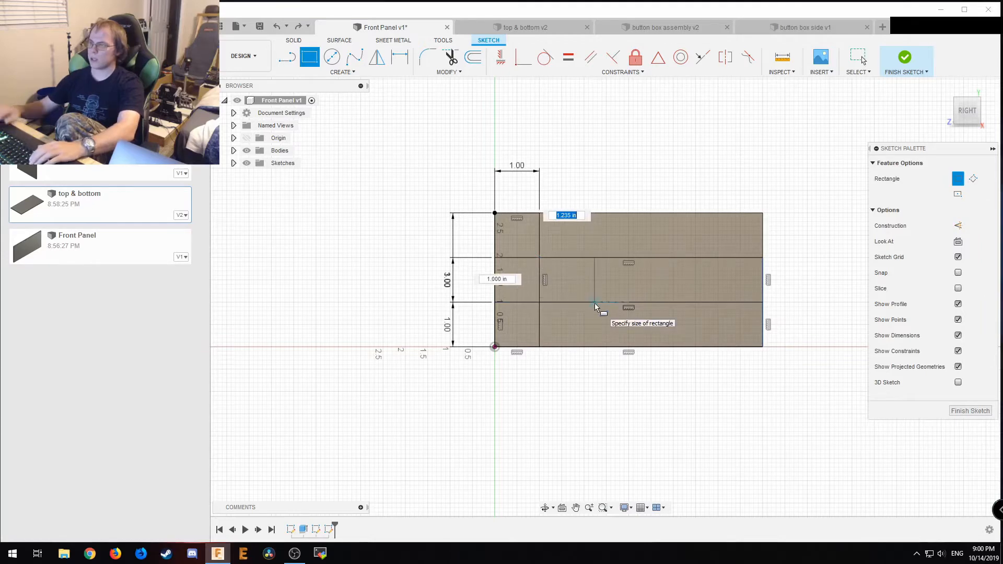
type("1")
key("Return")
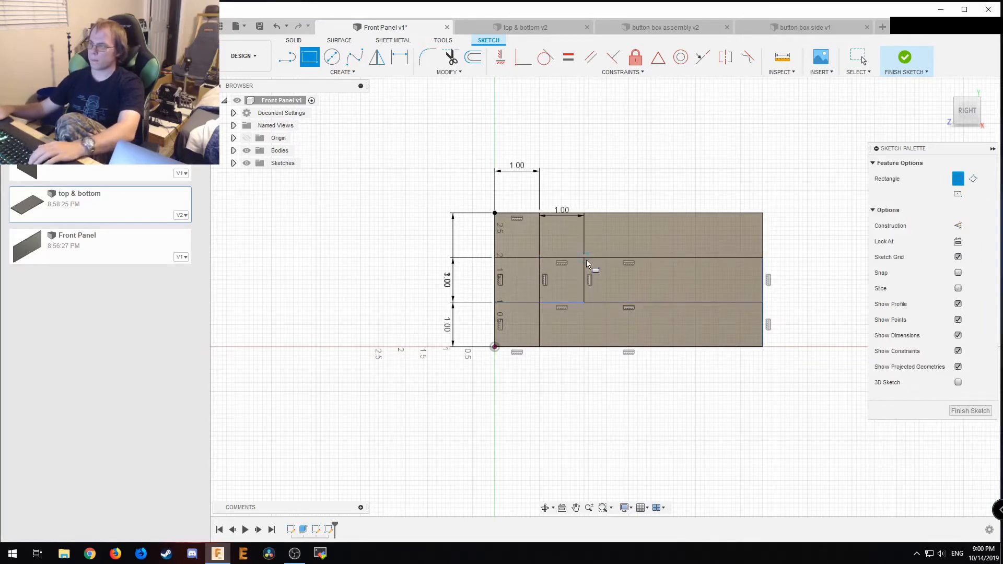
left_click(585, 258)
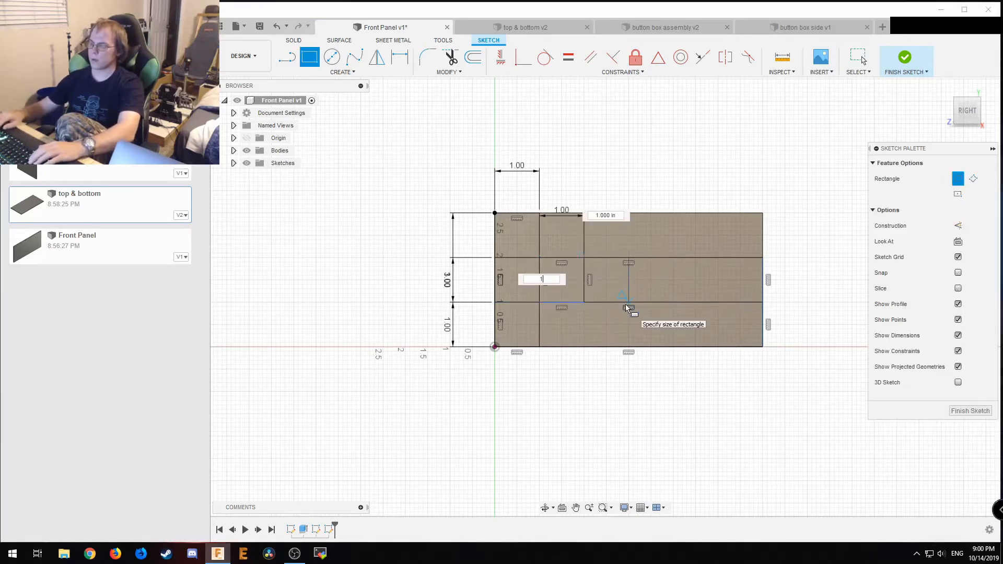
key("Return")
key("Escape")
Continue the middle strip's row with two more adjacent 1 in squares towards the panel's far edge.
key("r")
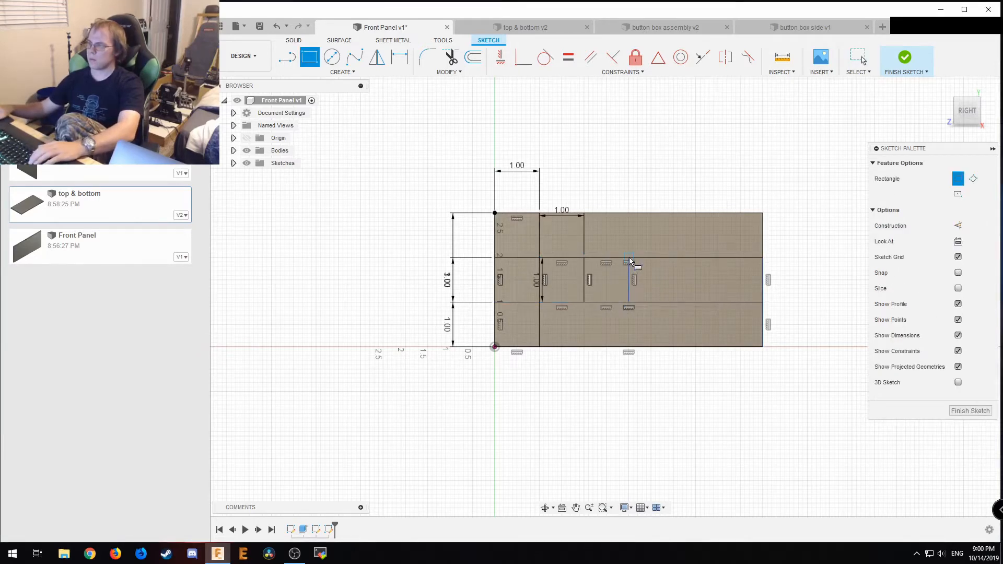
left_click(629, 258)
key("Tab")
type("1")
key("Return")
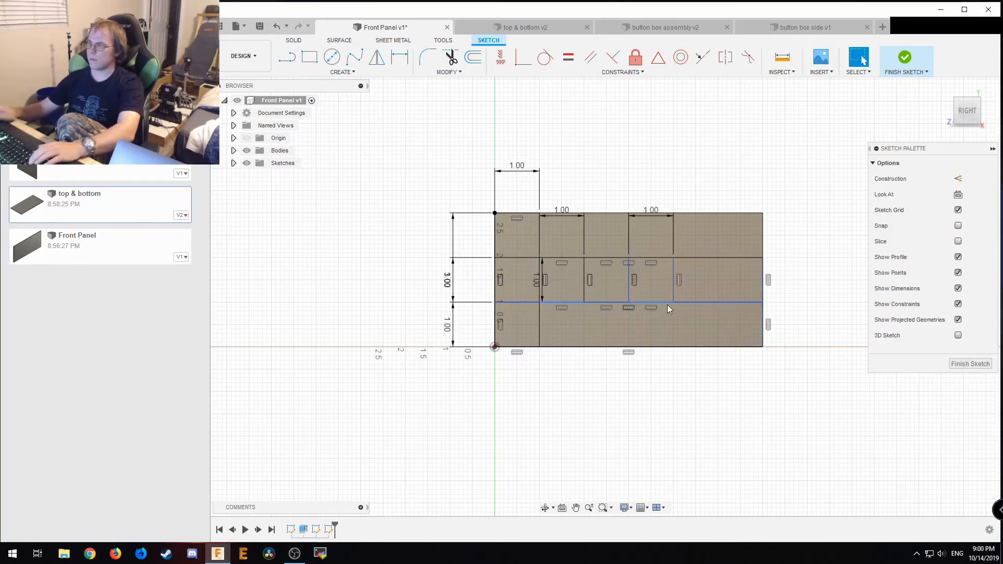
key("r")
left_click(674, 259)
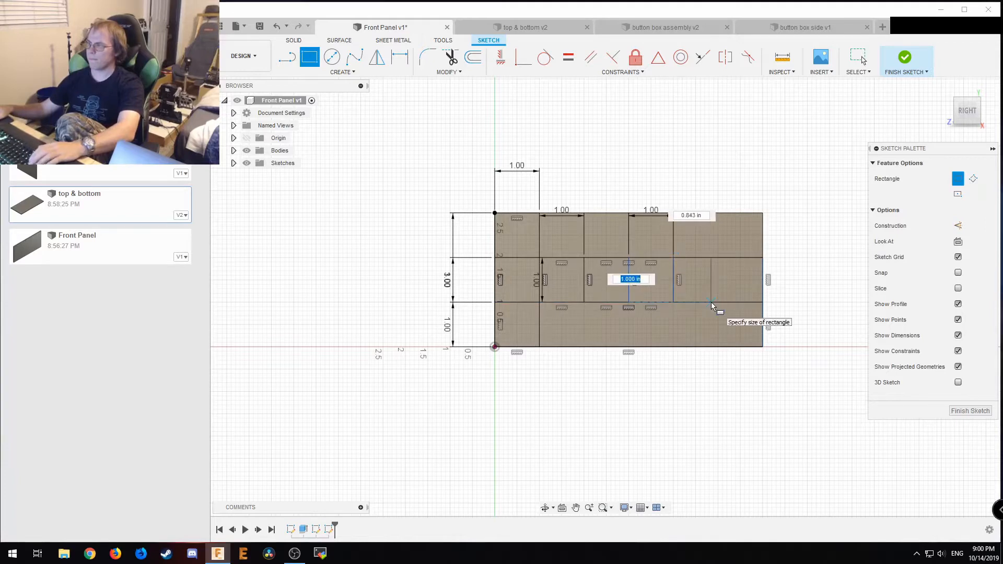
key("Tab")
type("1")
key("Return")
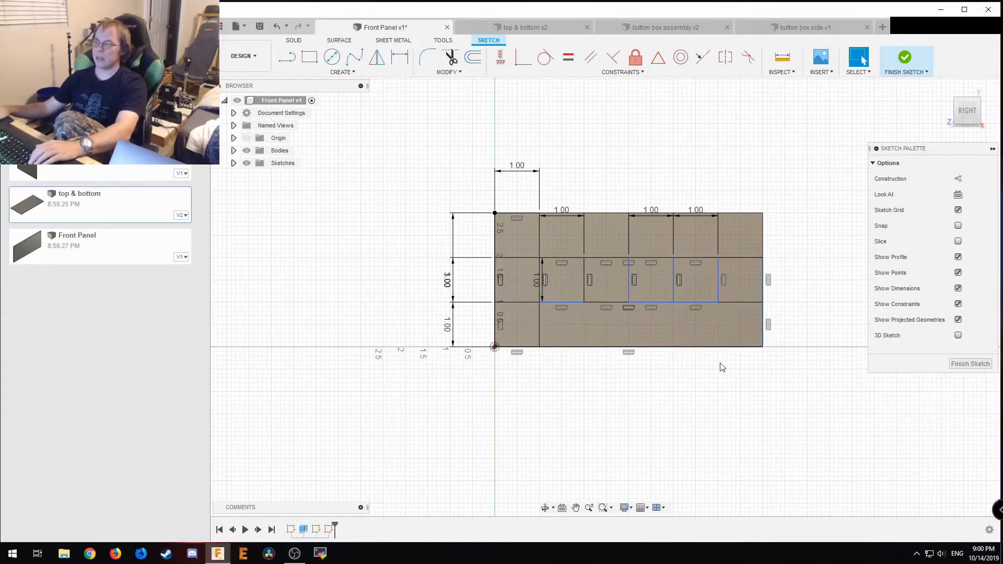
Draw a 0.25 in diameter circle centred on the lower grid intersection 1 in from the origin-side edge.
scroll(662, 330, "up", 3)
scroll(655, 327, "up", 4)
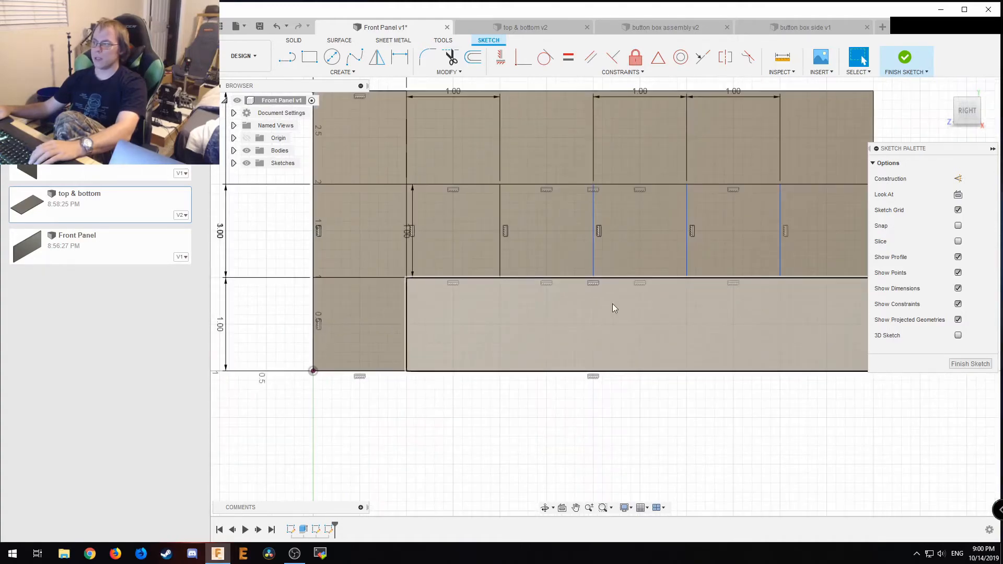
middle_click_drag(613, 304, 577, 349)
scroll(577, 348, "down", 1)
key("c")
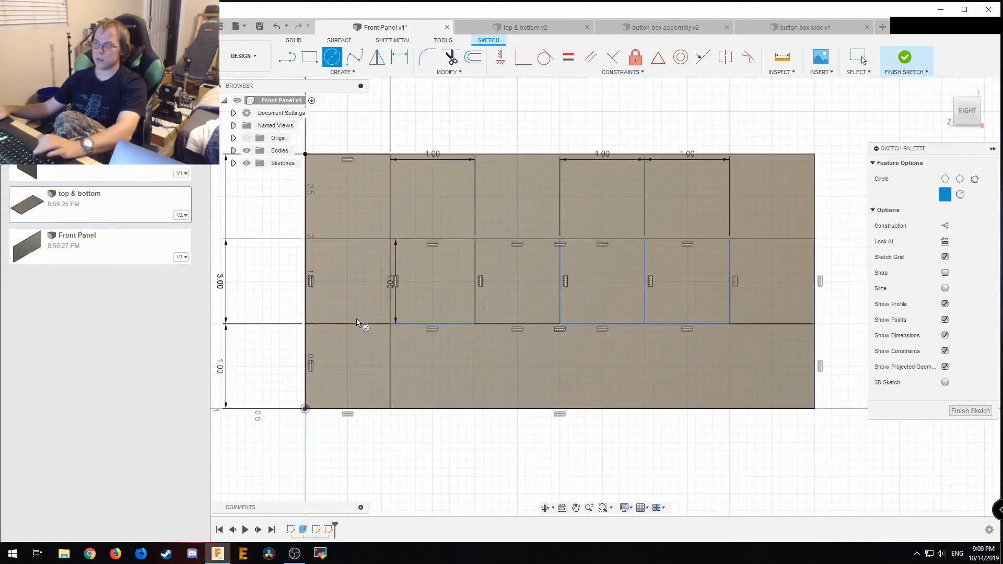
left_click(390, 324)
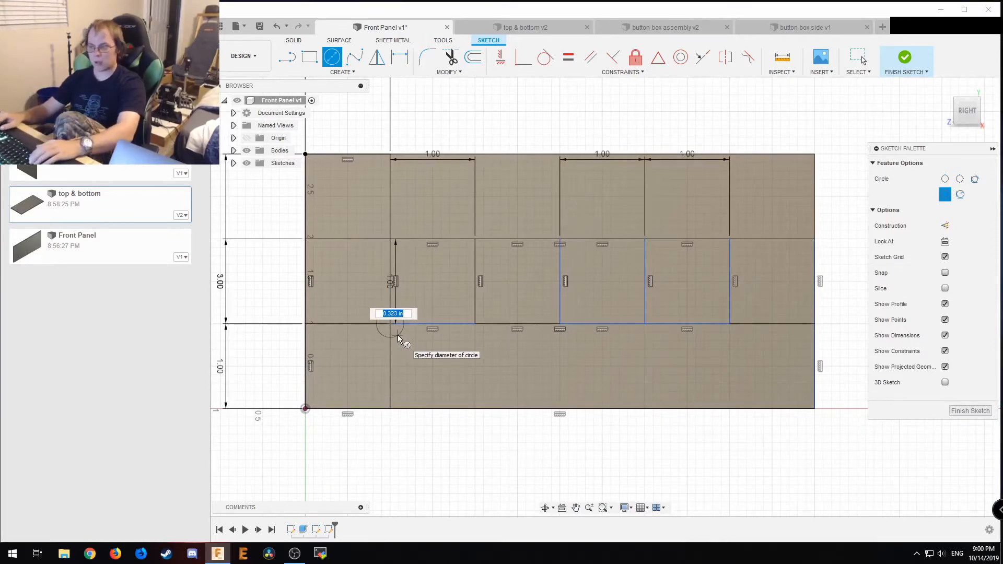
type(".2")
key("Return")
key("Escape")
Draw 0.25 in diameter circles on the next two grid intersections along the lower grid line.
key("c")
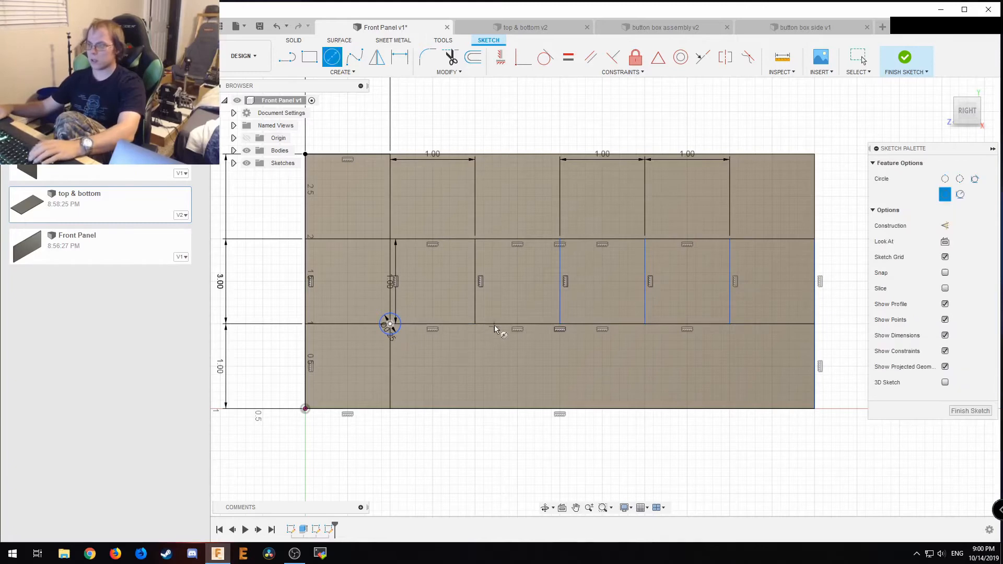
left_click(475, 325)
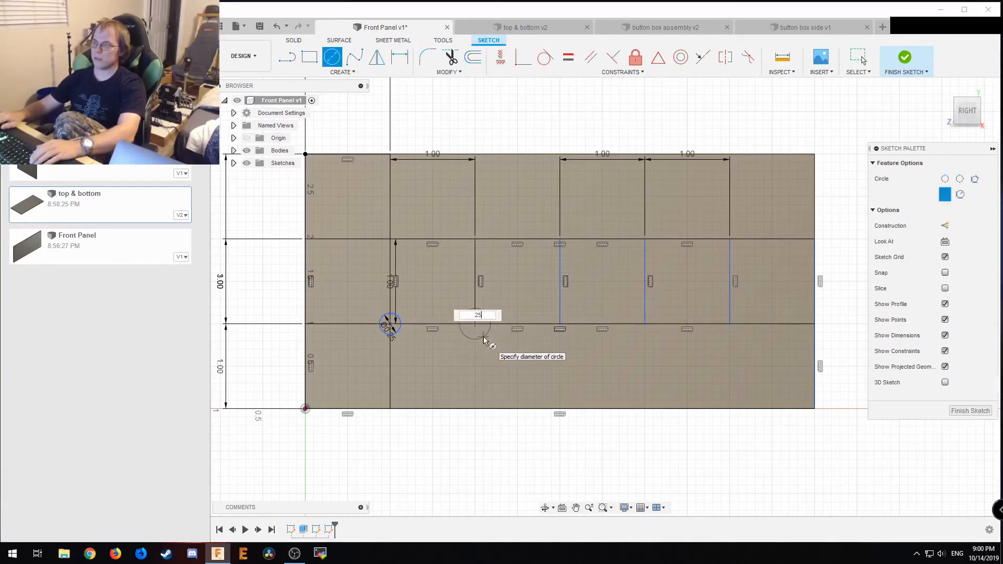
type(".25")
key("Return")
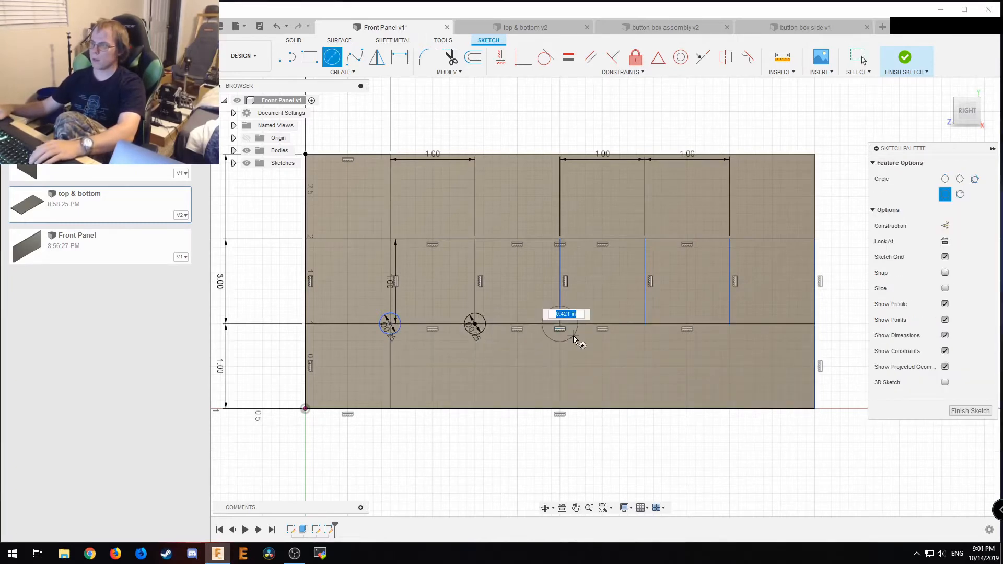
key("Return")
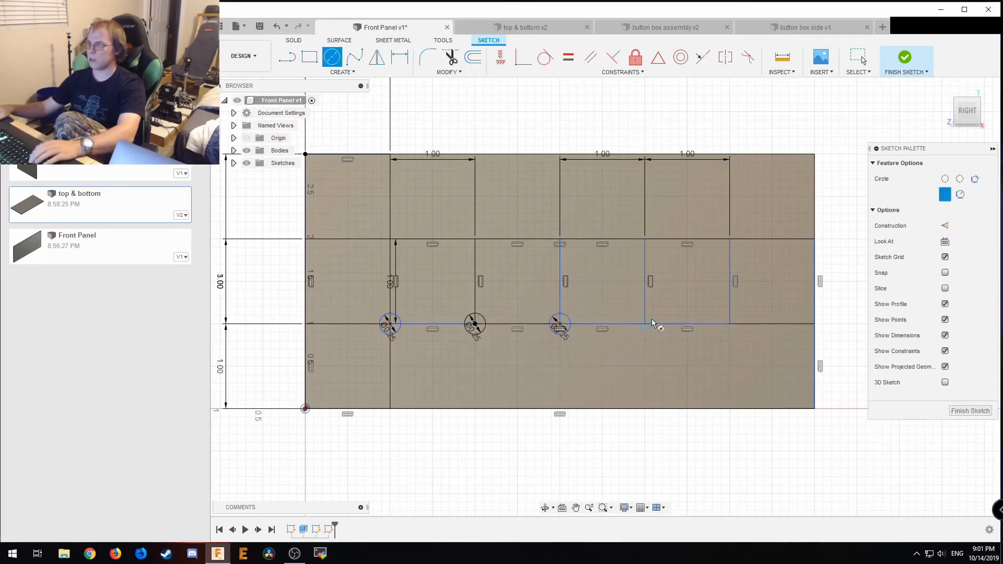
Draw 0.25 in diameter circles on the last two grid intersections along the lower grid line.
left_click(645, 324)
type(".2")
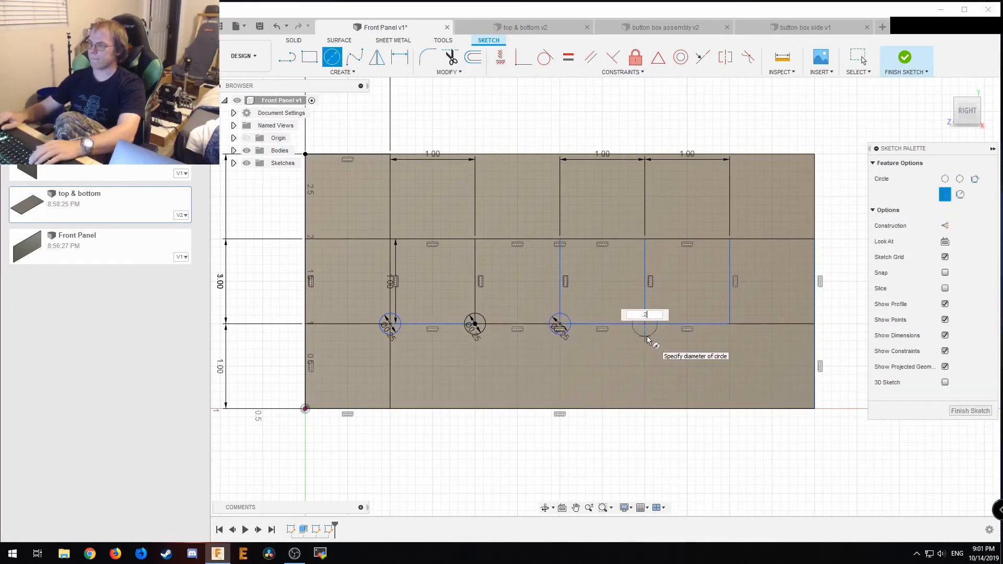
type("5")
key("Return")
left_click(730, 326)
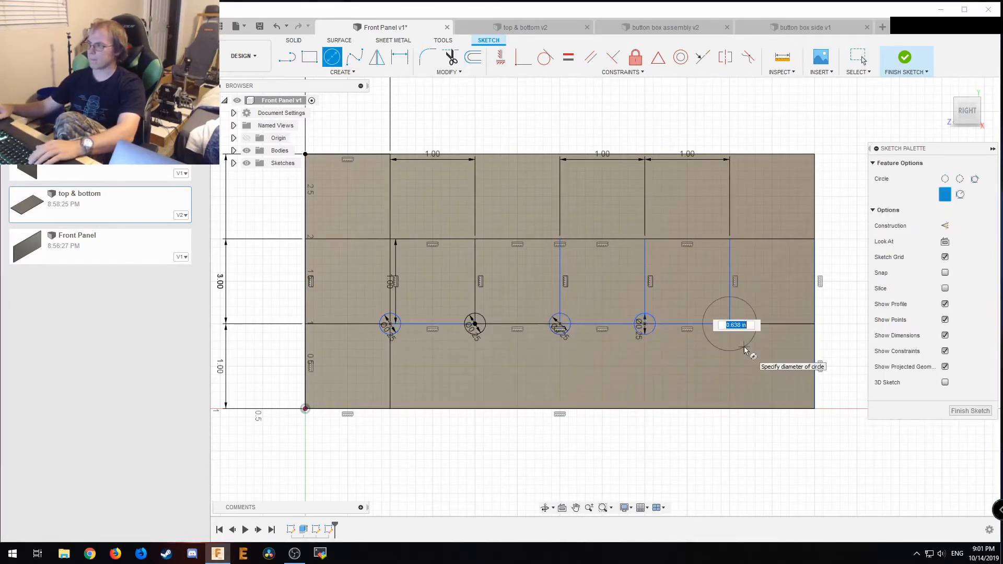
type(".25")
key("Return")
key("Escape")
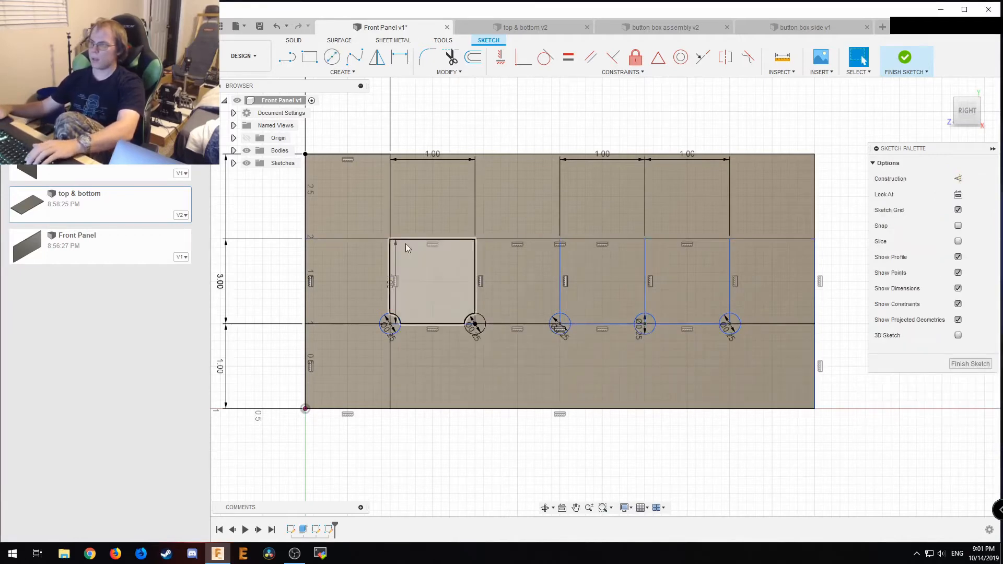
Draw a 0.3 in diameter circle on the first upper grid intersection and a 0.35 in diameter circle on the second.
key("c")
left_click(391, 240)
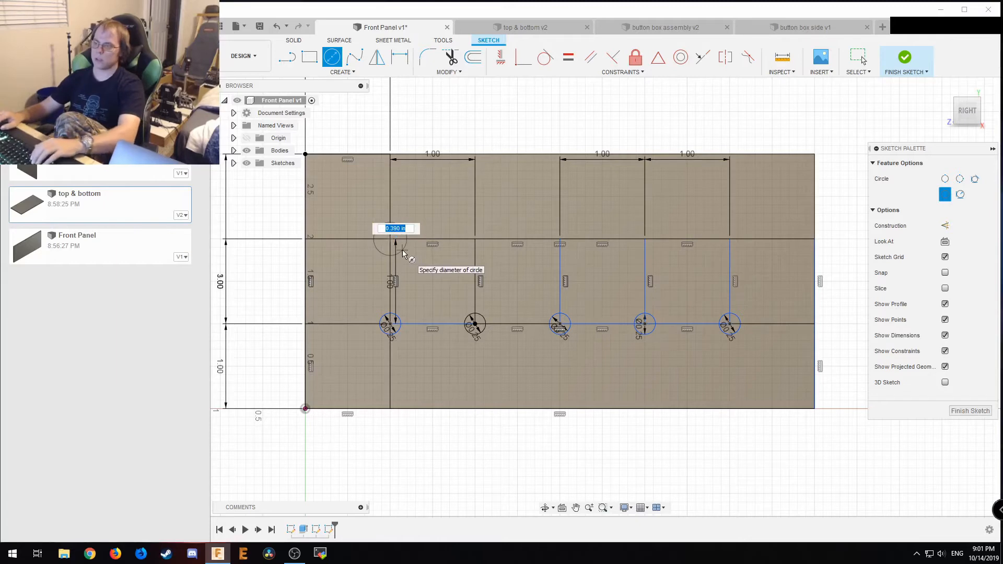
type(".3")
key("Return")
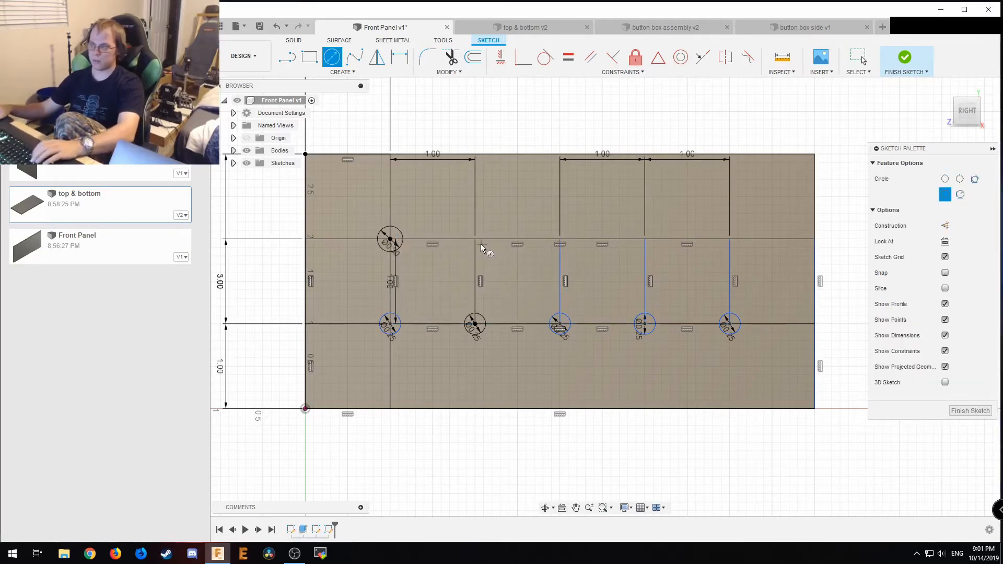
left_click(475, 241)
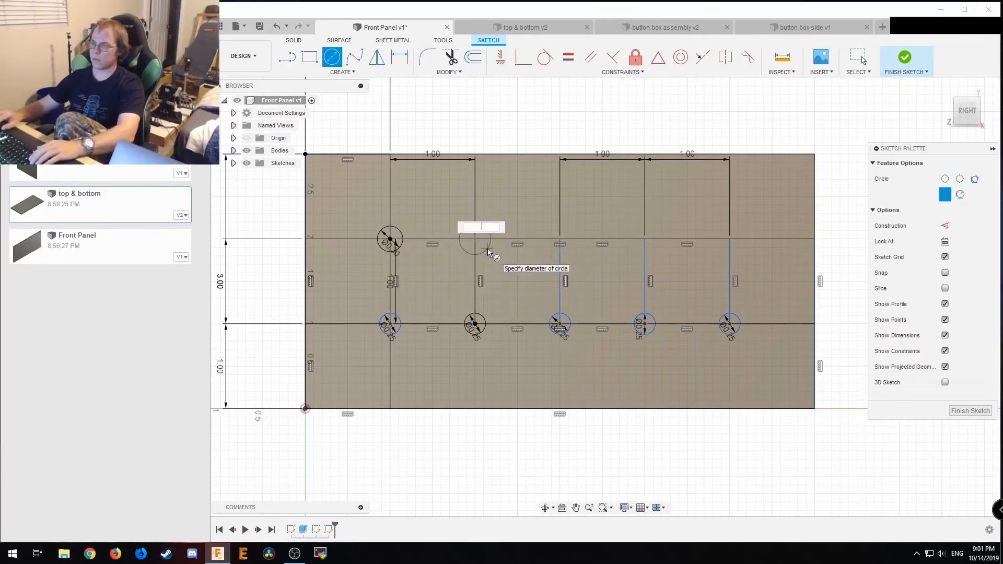
key("Return")
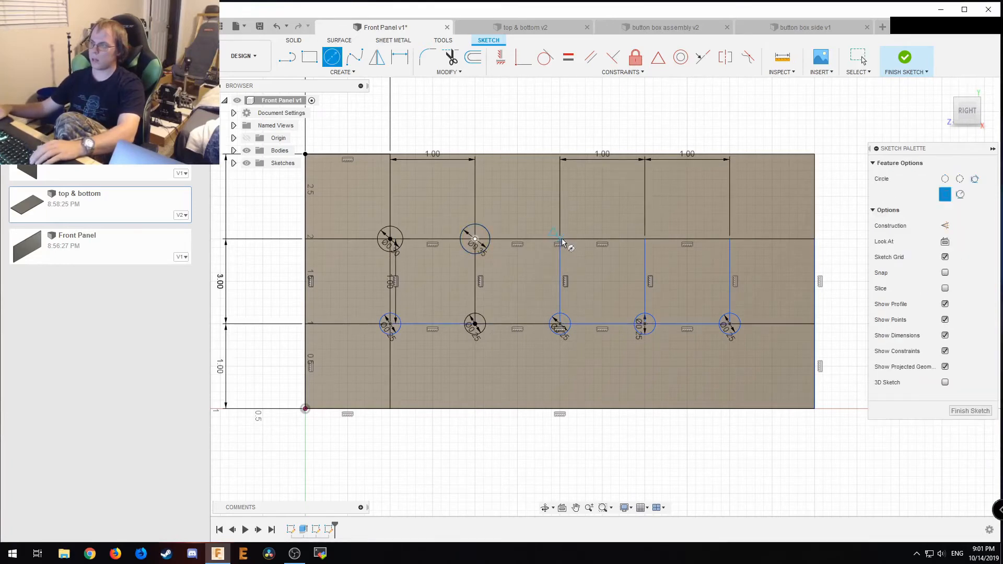
left_click(561, 240)
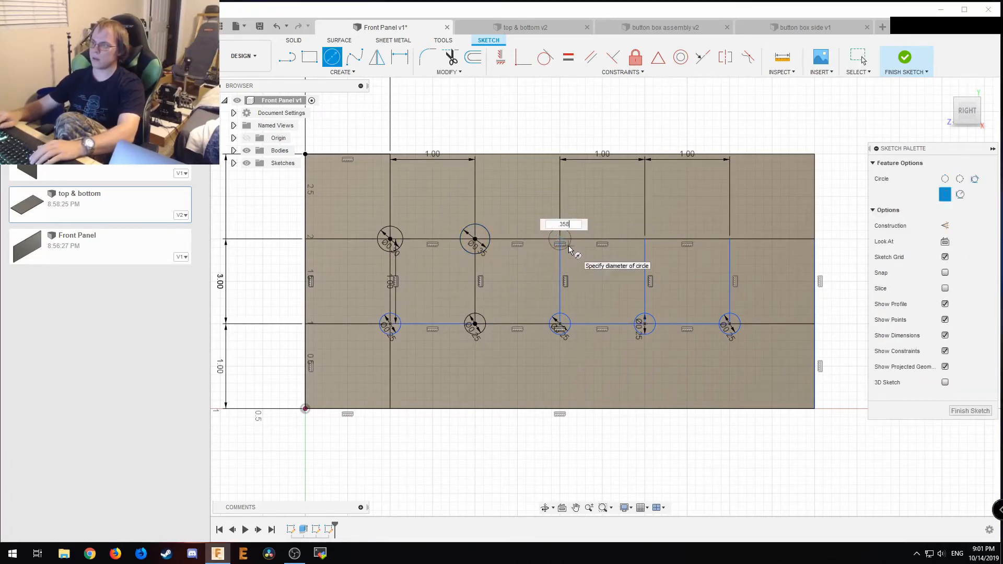
type(".35")
key("Return")
key("Escape")
key("ctrl+z")
Draw 0.35 in diameter circles on the remaining three grid intersections along the upper grid line.
key("c")
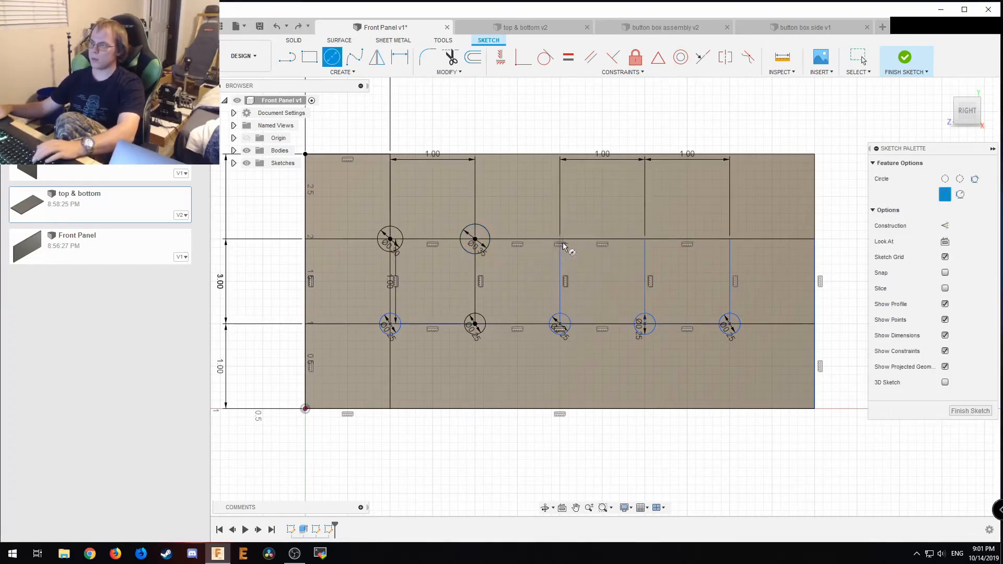
left_click(560, 240)
type(".35")
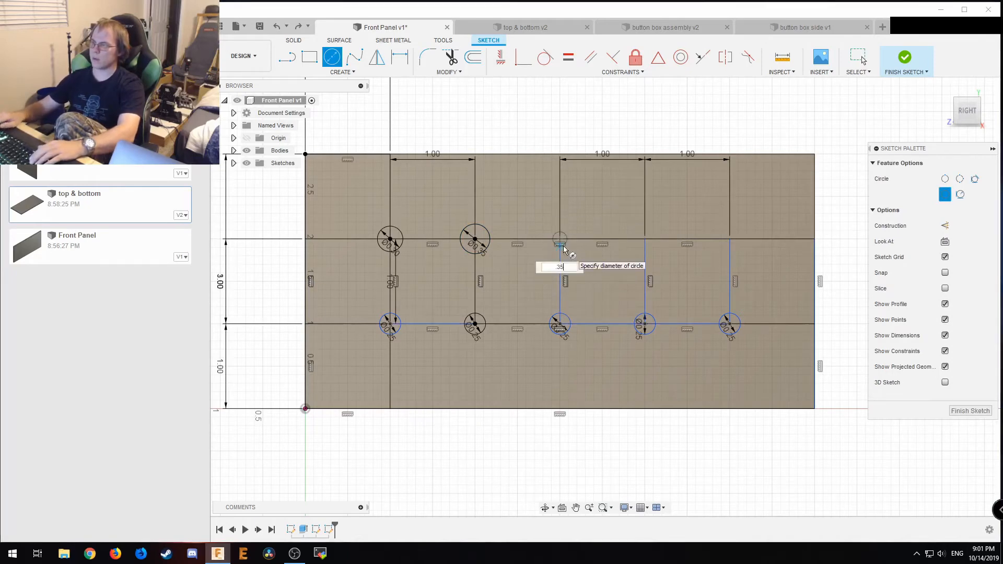
key("Return")
left_click(646, 242)
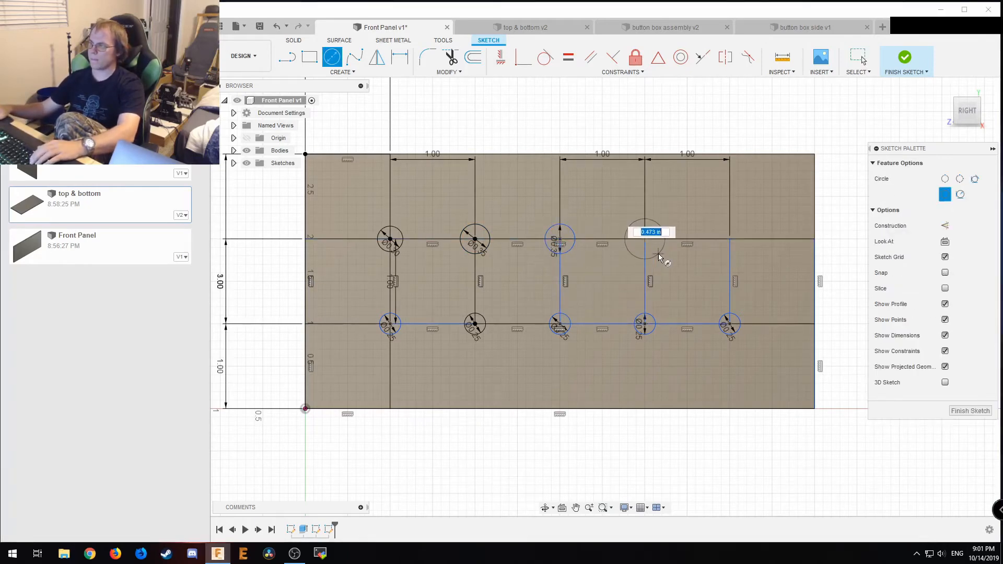
key("Return")
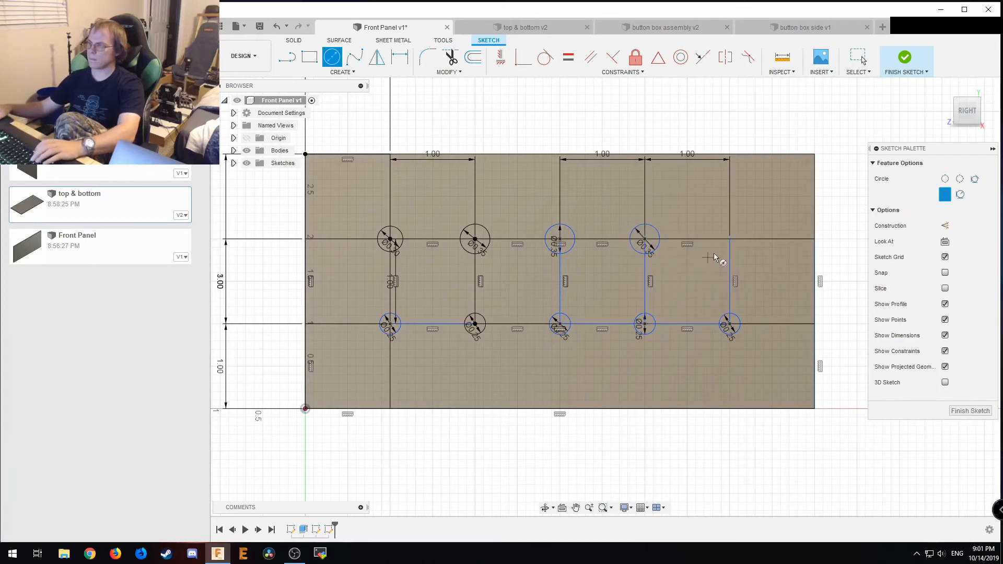
left_click(732, 239)
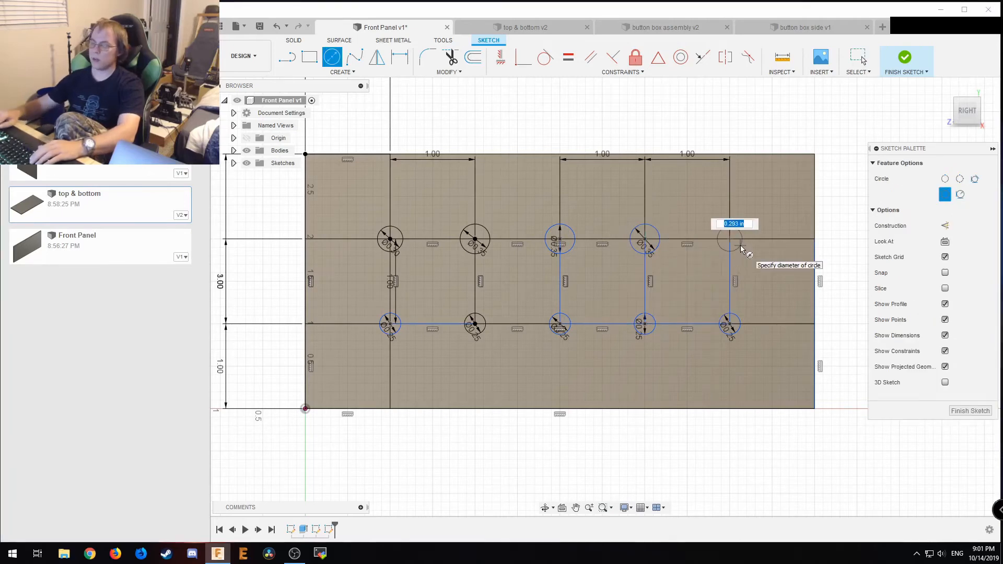
type(".2")
key("BackSpace")
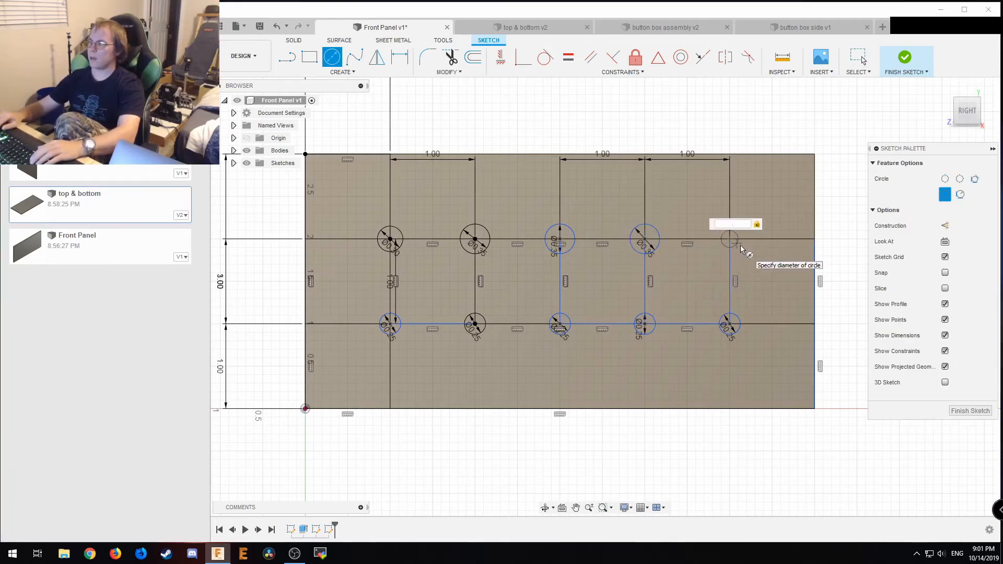
key("Return")
key("Escape")
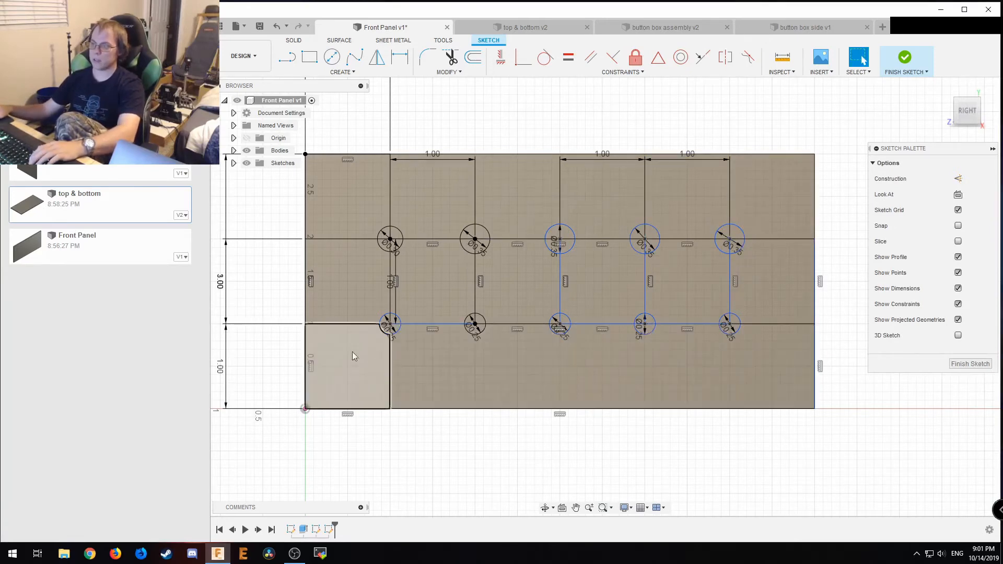
Delete the origin-side rectangle lines and all vertical grid lines between the two rows of circles.
left_click_drag(370, 130, 254, 444)
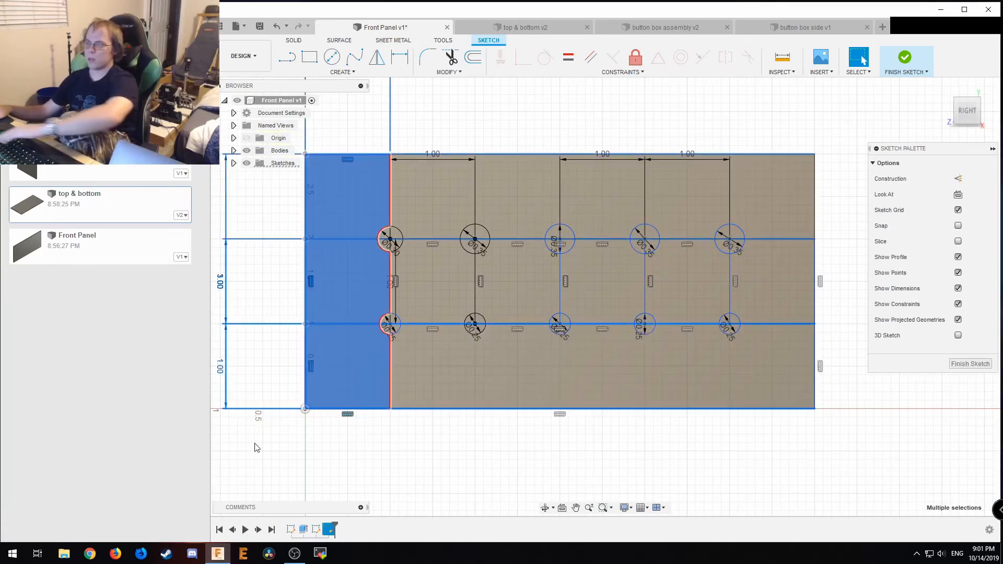
key("Delete")
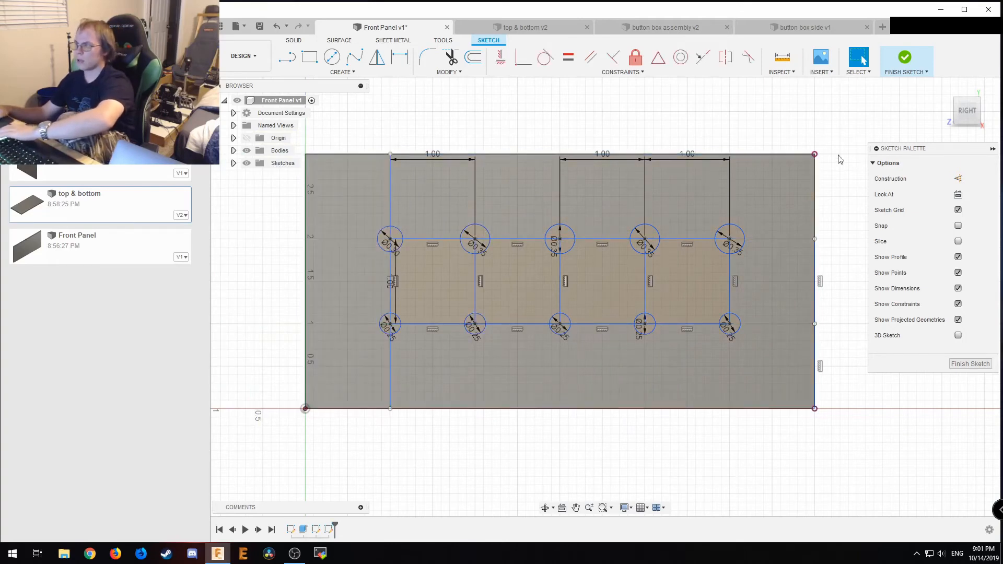
left_click_drag(778, 267, 376, 291)
key("Delete")
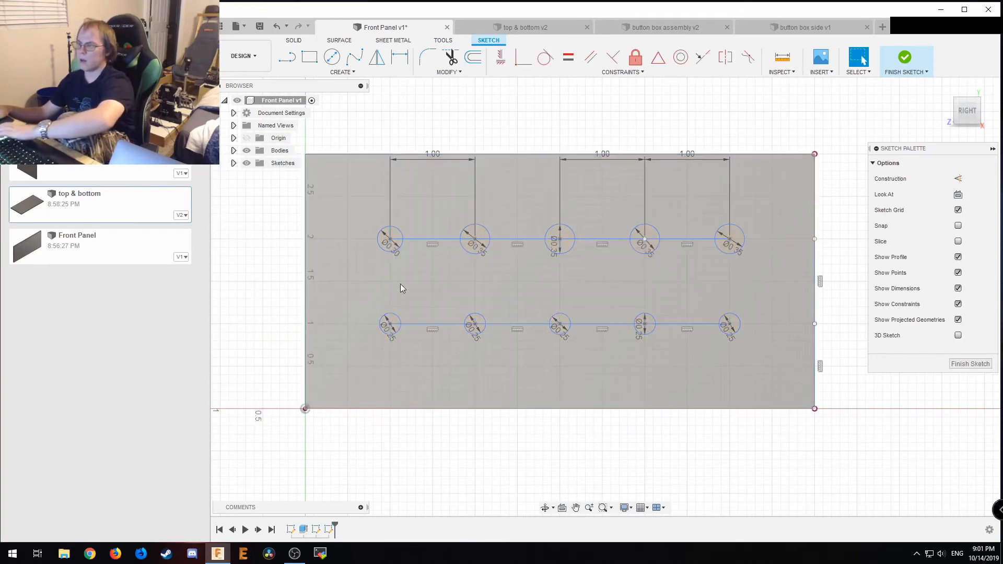
Delete the remaining horizontal grid segments connecting neighbouring circles in both rows.
left_click_drag(446, 214, 417, 337)
key("Delete")
left_click_drag(530, 209, 516, 351)
key("Delete")
left_click_drag(607, 212, 593, 344)
key("Delete")
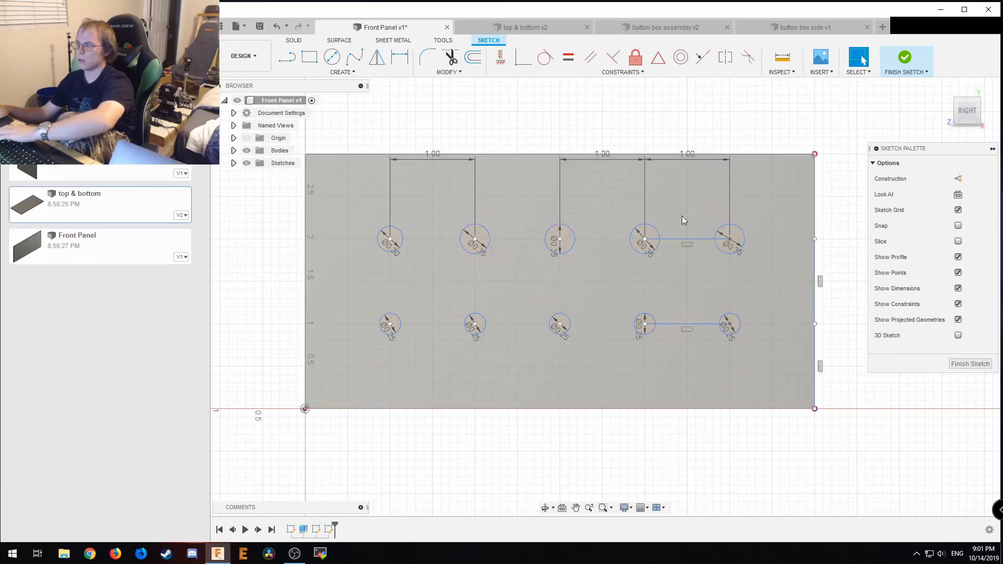
left_click_drag(692, 210, 684, 362)
key("Delete")
Extrude all ten circle profiles by -1 in to cut the button holes through the Front Panel.
key("e")
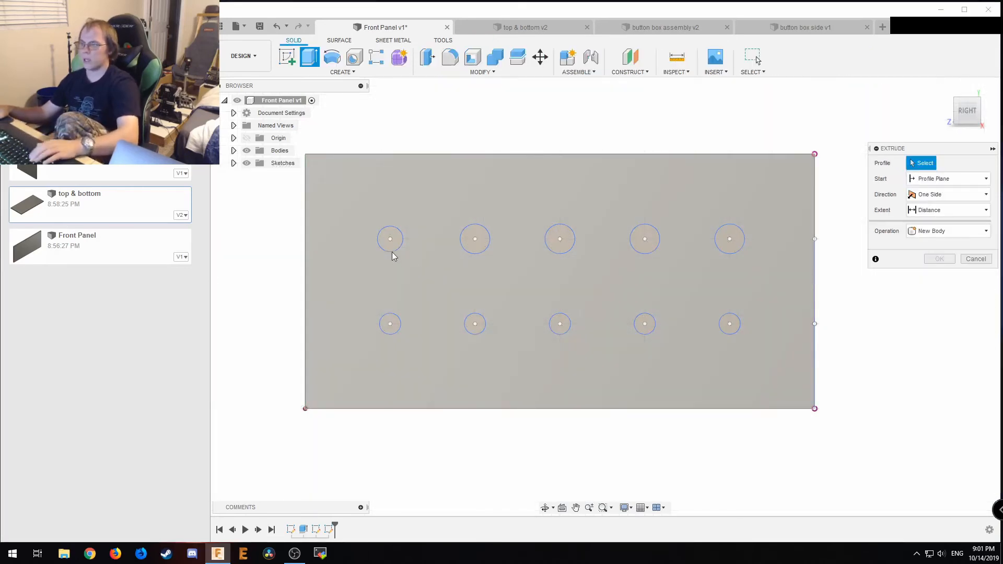
left_click(390, 239)
left_click(390, 324)
left_click(474, 239)
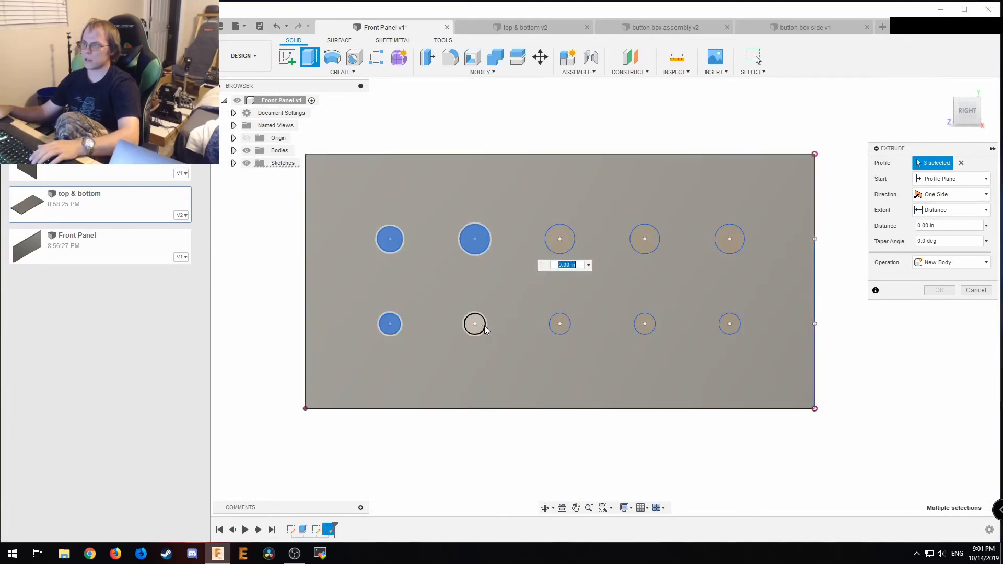
left_click(475, 324)
left_click(551, 244)
left_click(560, 324)
left_click(645, 240)
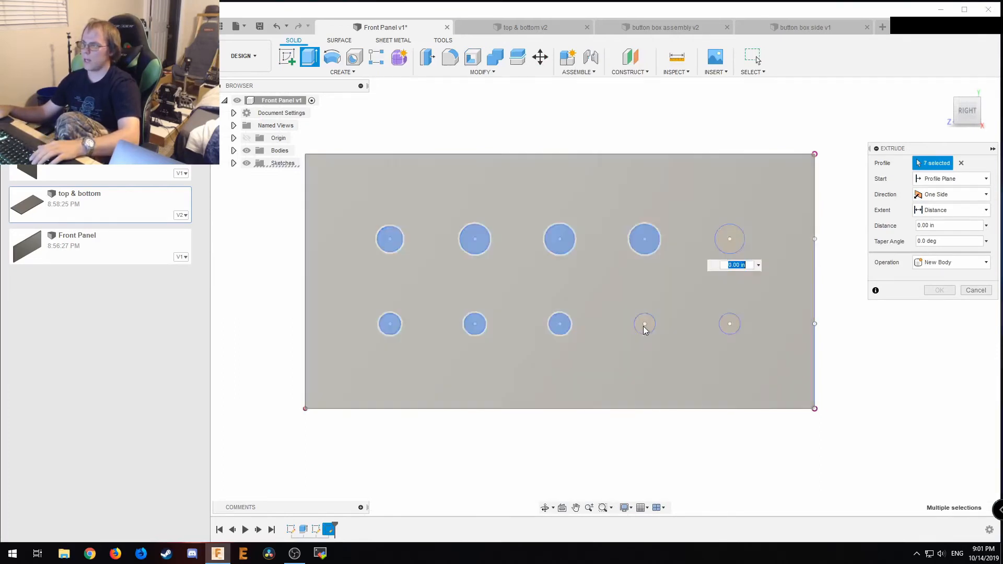
left_click(645, 324)
left_click(729, 239)
left_click(730, 324)
type("-1")
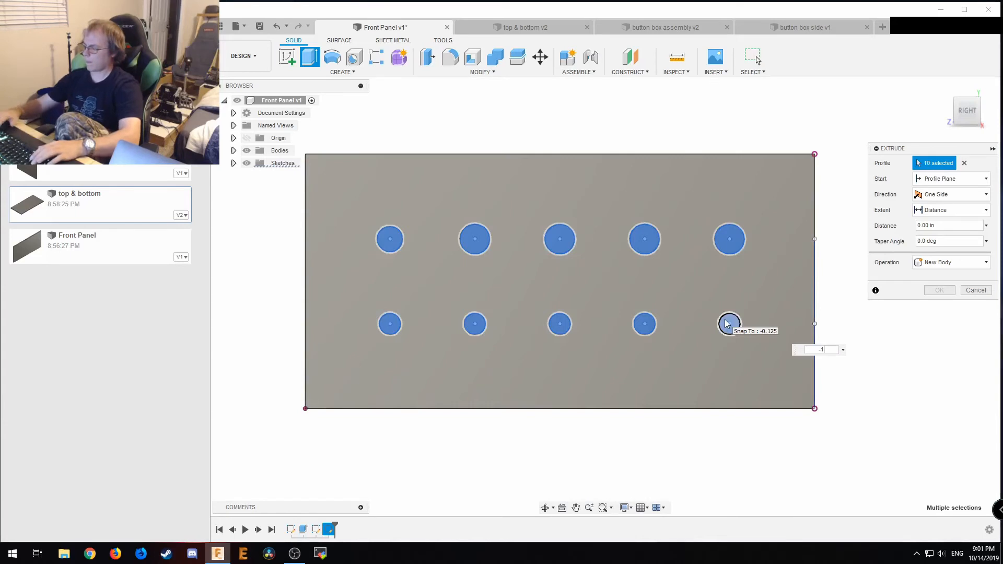
key("Return")
Save the Front Panel with its button holes as a new version.
middle_click_drag(726, 324, 761, 305, "shift")
key("ctrl+s")
left_click(502, 287)
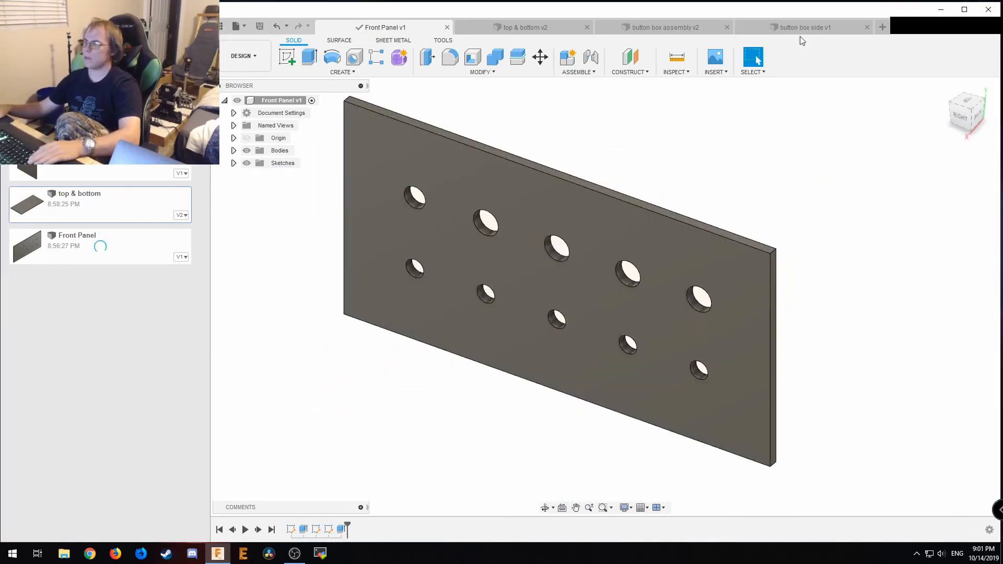
Update the Front Panel component in the button box assembly to its latest version and save the assembly with the description "User Saved".
left_click(805, 27)
left_click(676, 24)
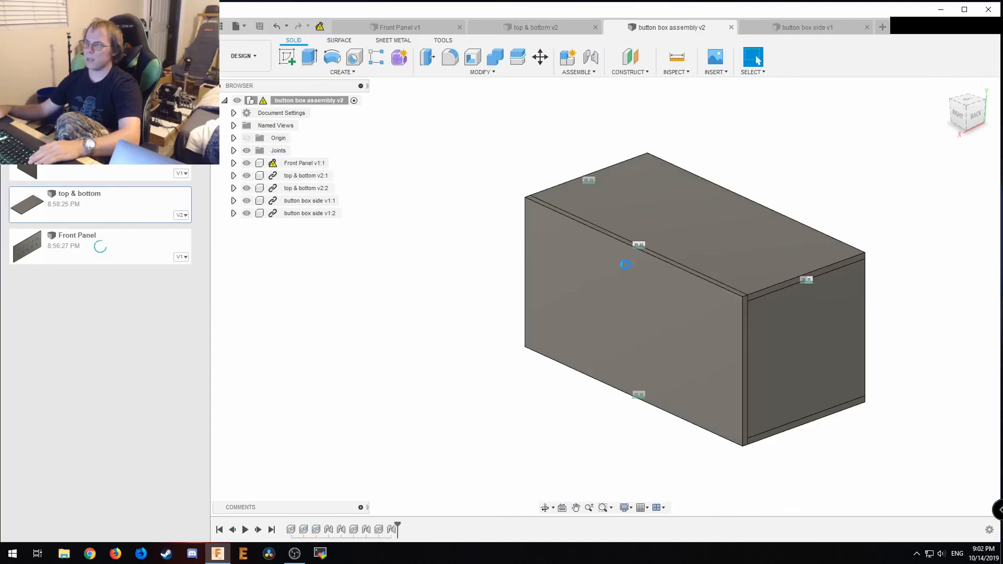
key("ctrl+s")
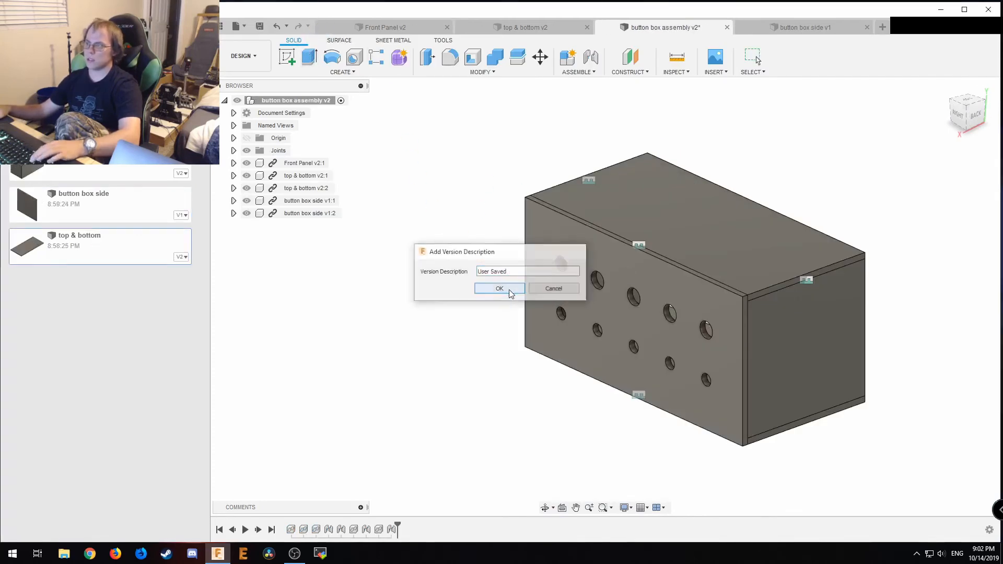
left_click(500, 289)
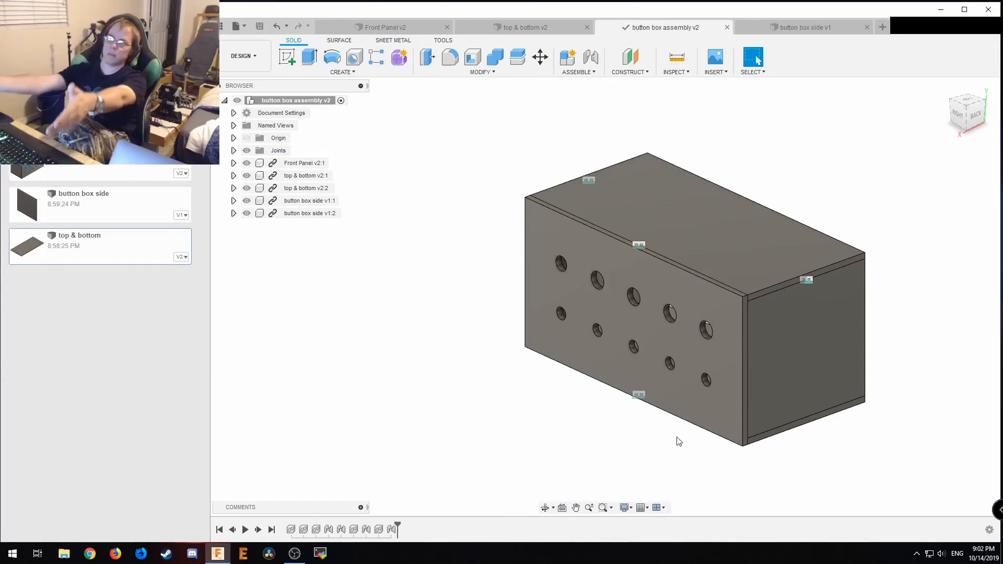